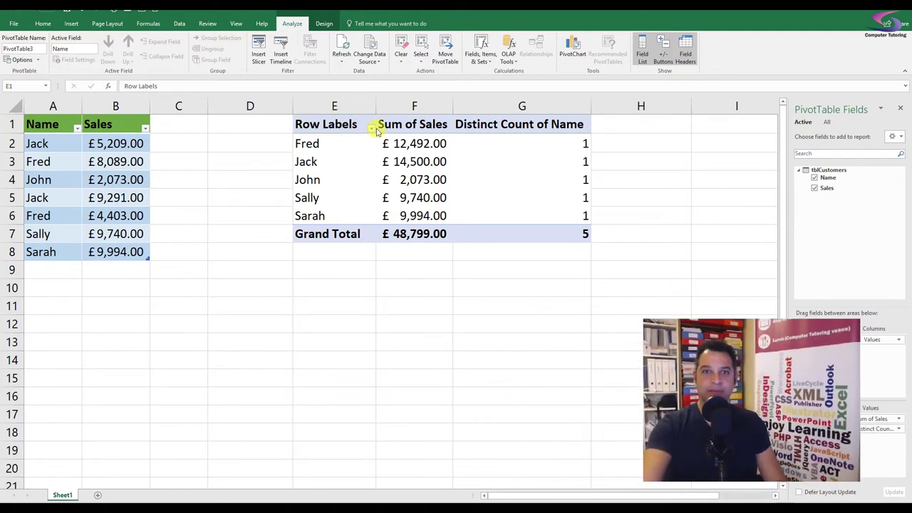
# - Clear all contents and formatting from columns E to G to remove the PivotTable
pyautogui.moveTo(330, 104); pyautogui.dragTo(533, 104)
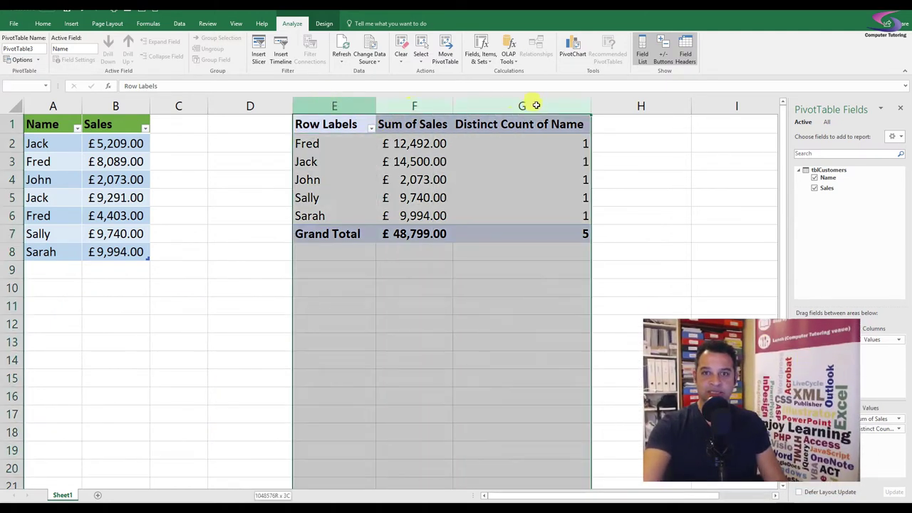
pyautogui.click(41, 23)
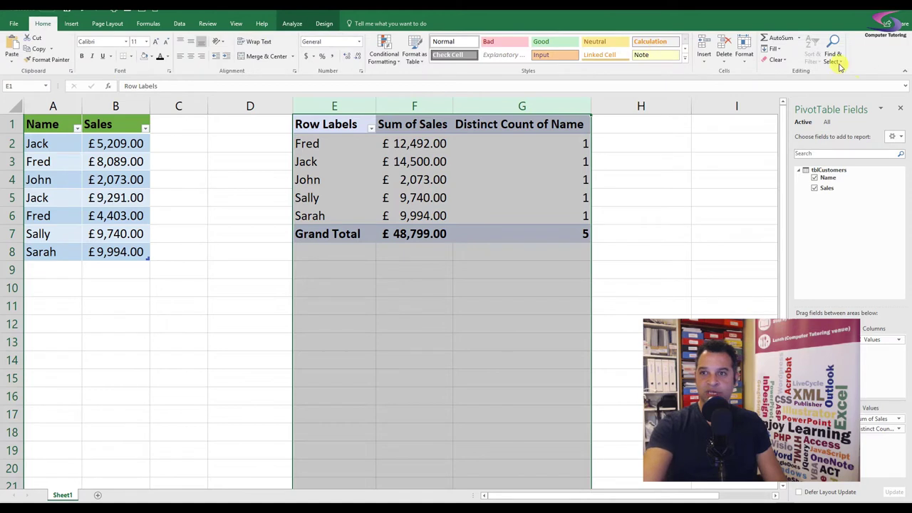
pyautogui.click(776, 62)
pyautogui.click(791, 74)
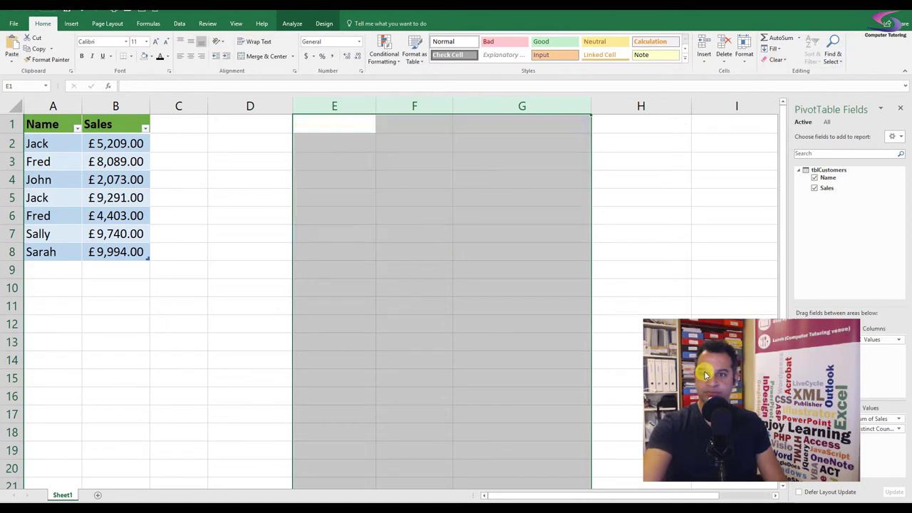
pyautogui.click(349, 198)
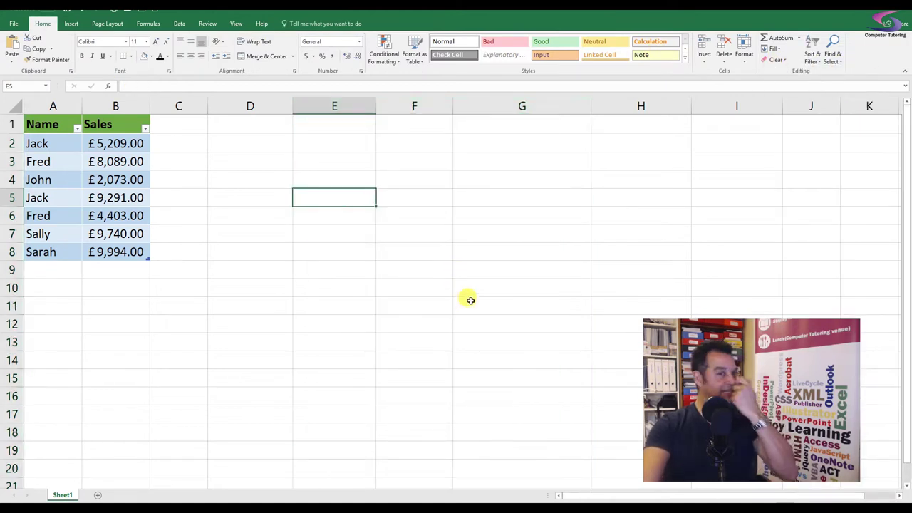
# - Add the heading "Distinct Count" in cell C1 and widen column C to fit it
pyautogui.click(166, 122)
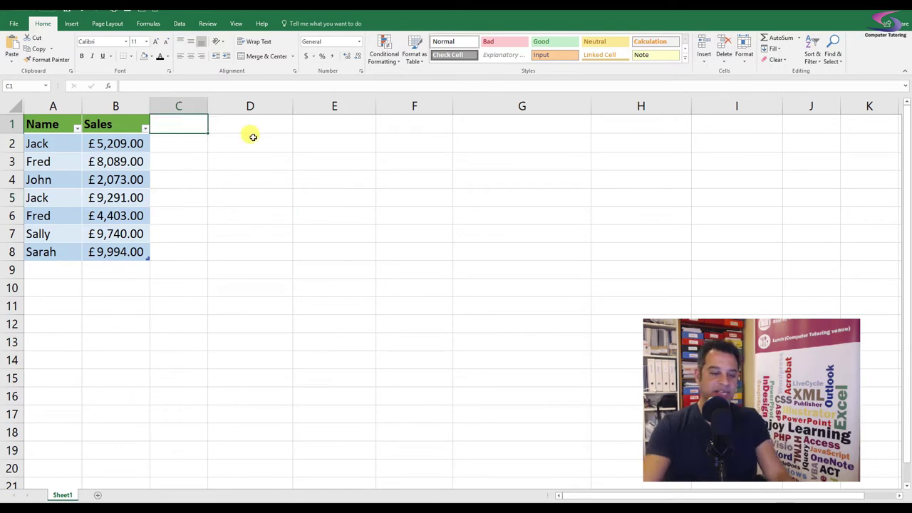
pyautogui.write('Un')
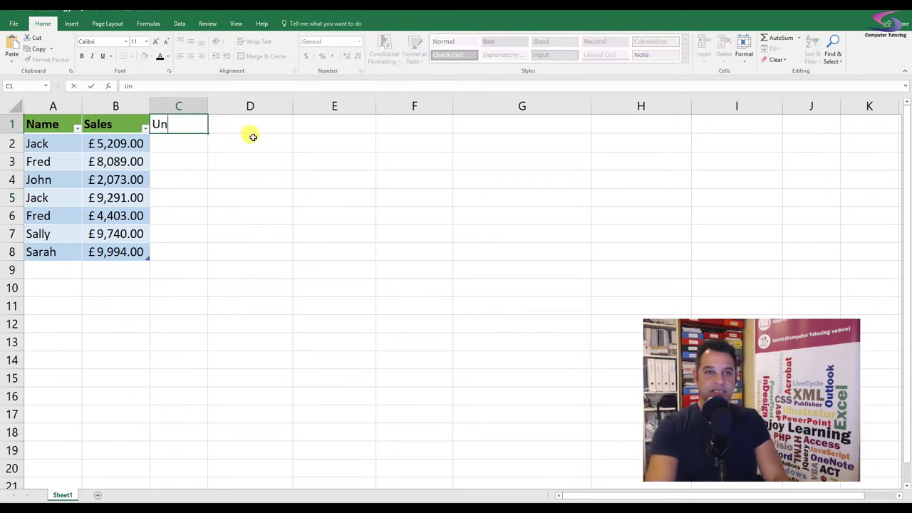
pyautogui.write('ique')
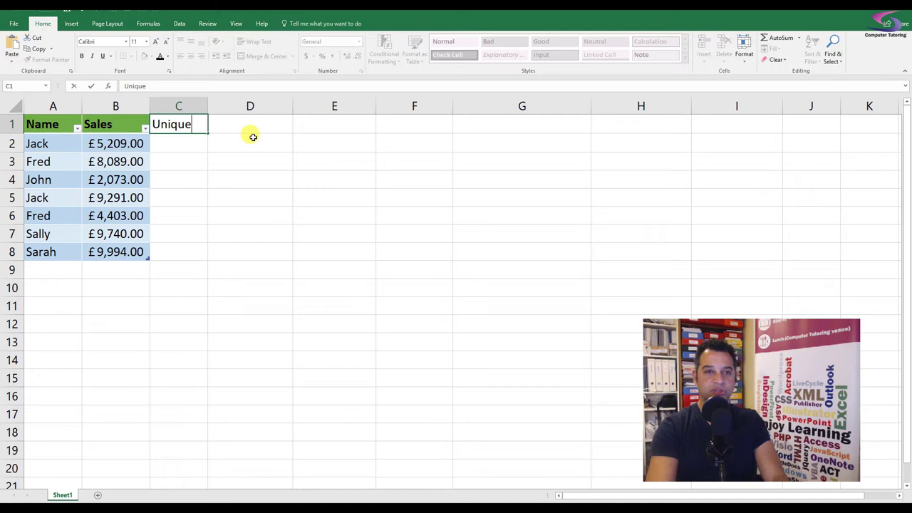
pyautogui.press('BackSpace')
pyautogui.press('BackSpace')
pyautogui.press('BackSpace')
pyautogui.press('BackSpace')
pyautogui.press('BackSpace')
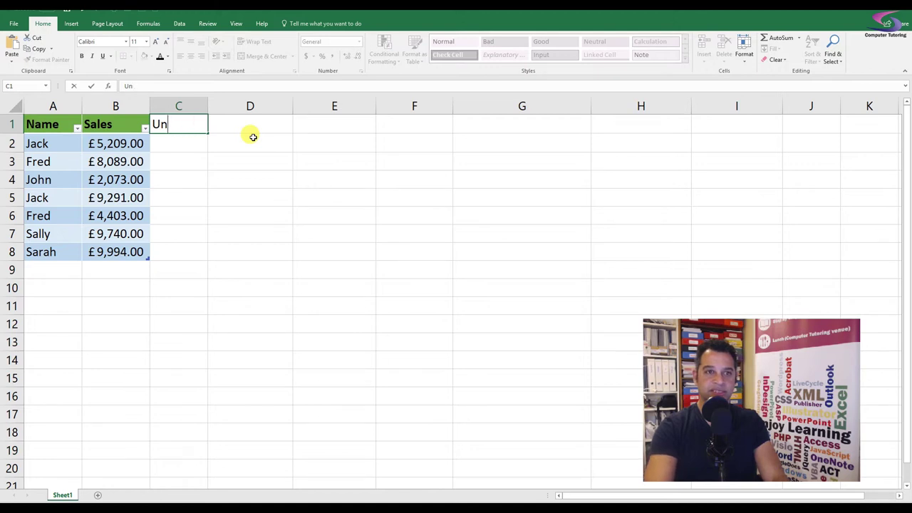
pyautogui.write('Disti')
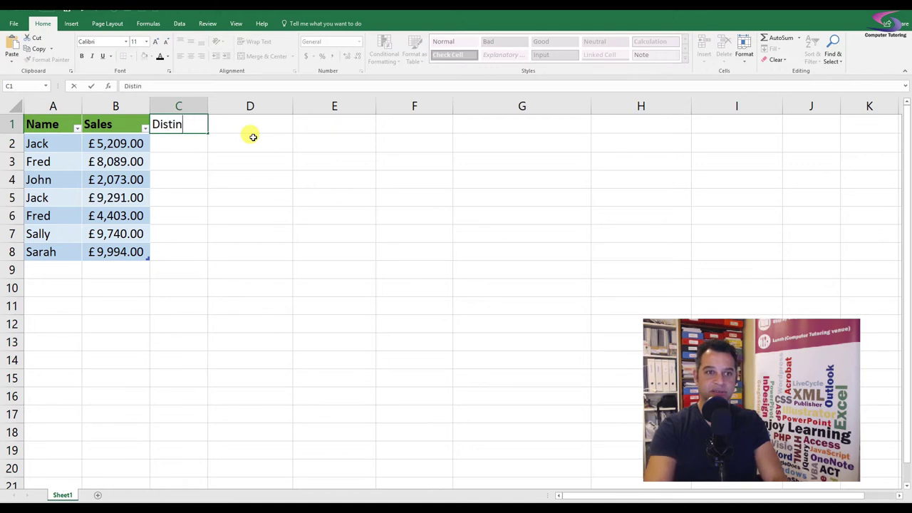
pyautogui.write('nct Coun')
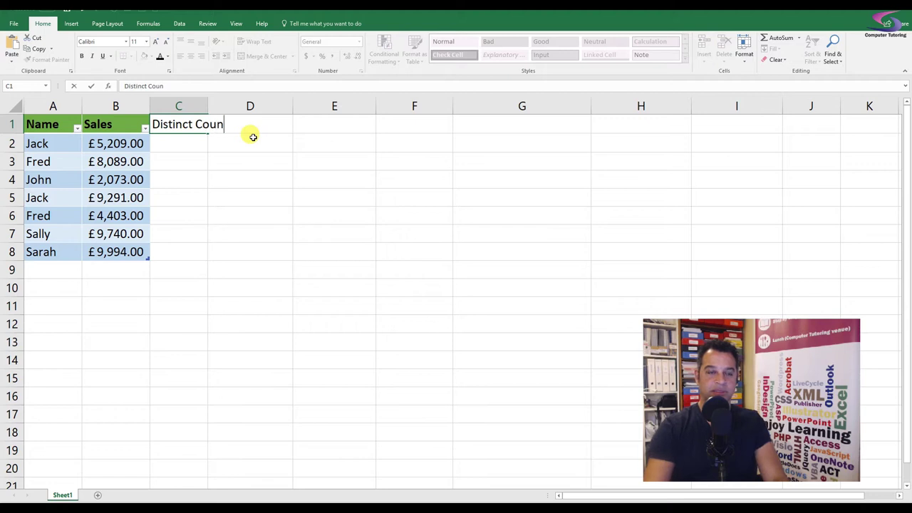
pyautogui.write('t')
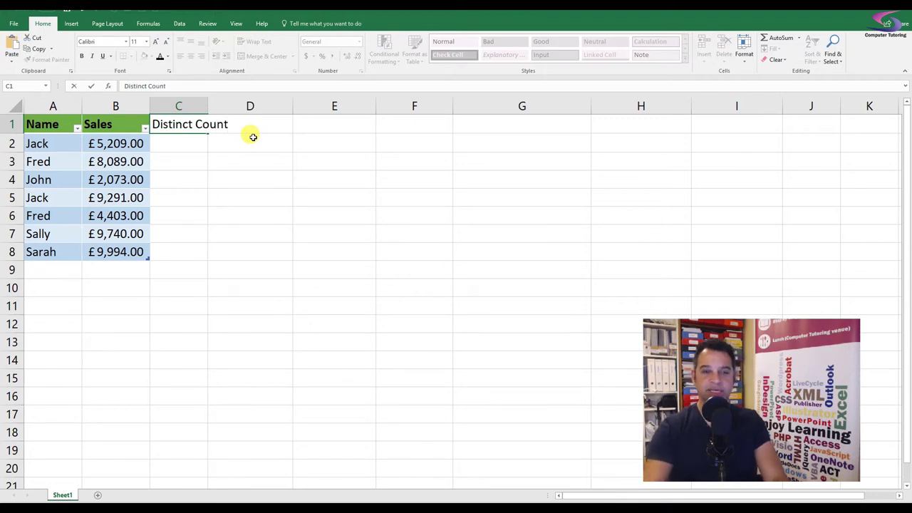
pyautogui.press('Return')
pyautogui.moveTo(207, 104); pyautogui.dragTo(237, 102)
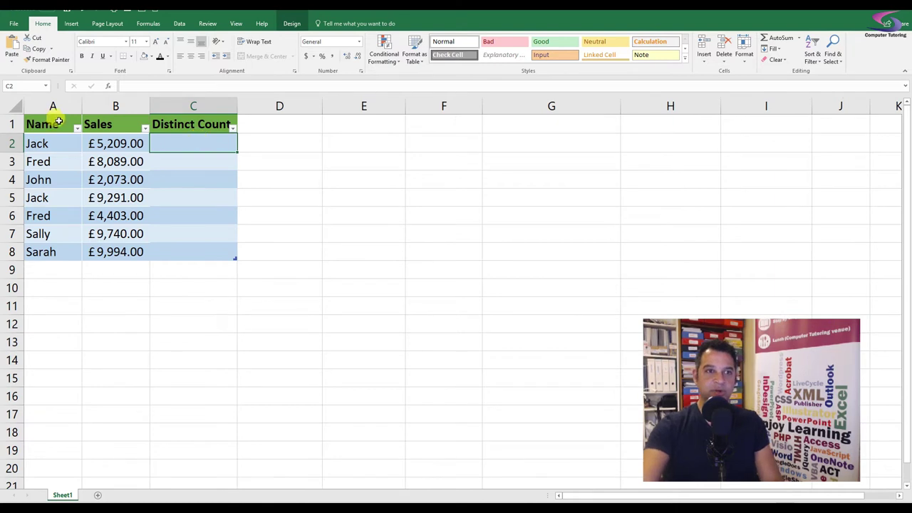
# - Convert the table in A1:C8 to a normal range
pyautogui.moveTo(55, 122); pyautogui.dragTo(201, 249)
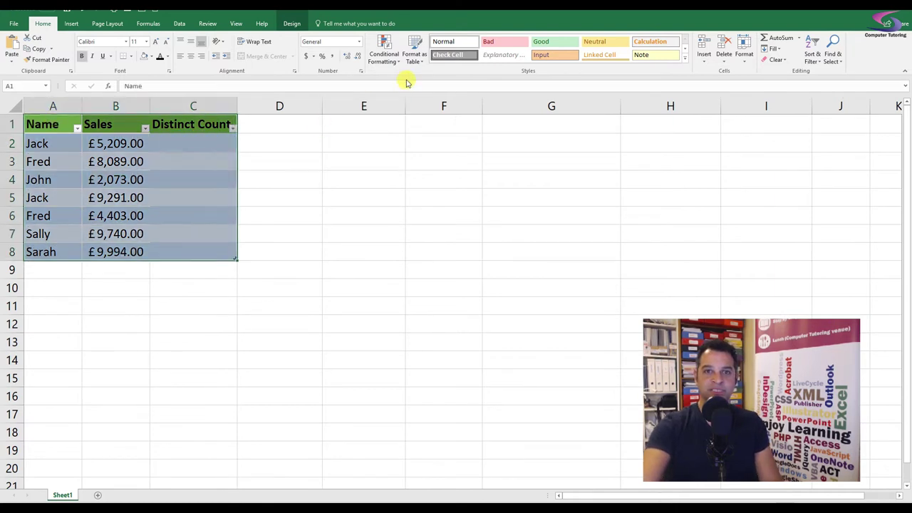
pyautogui.click(416, 64)
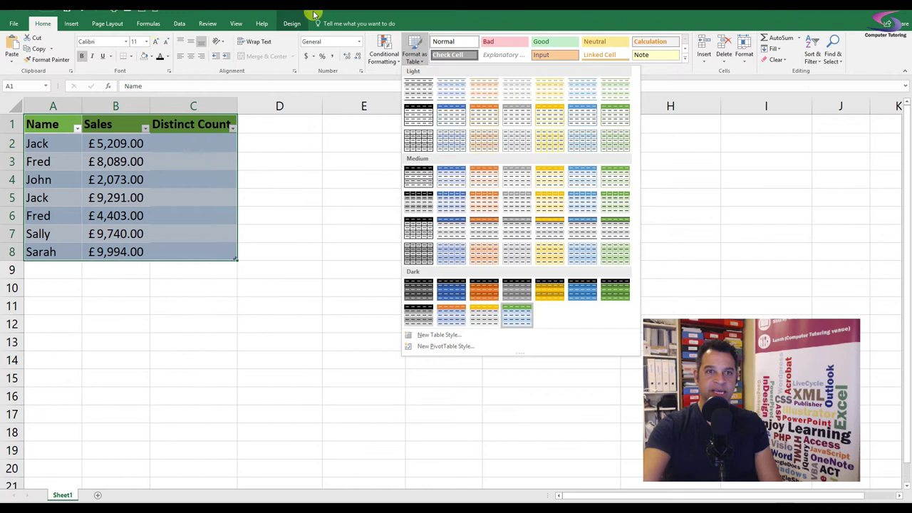
pyautogui.click(290, 26)
pyautogui.click(85, 60)
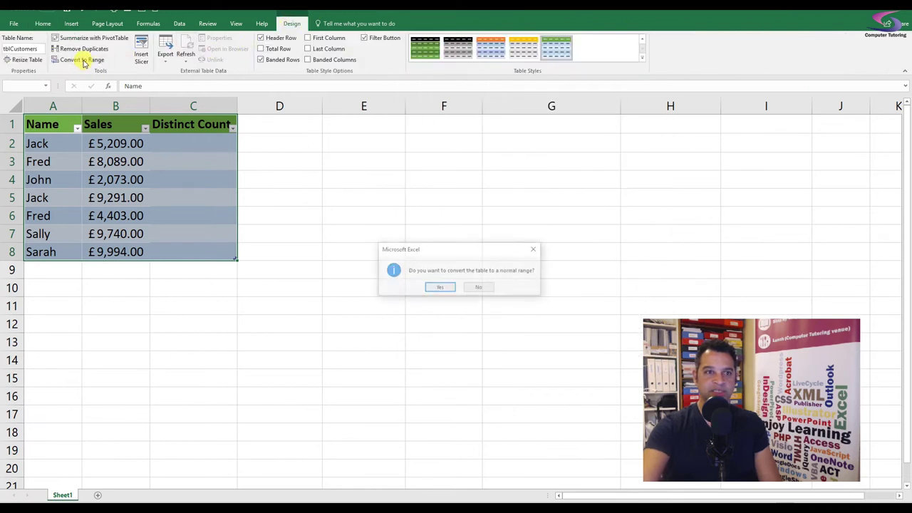
pyautogui.click(440, 288)
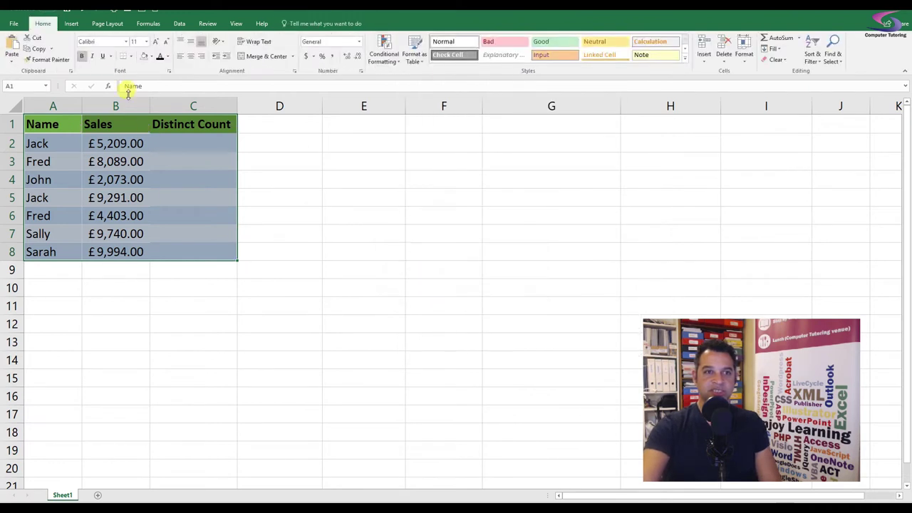
# - Remove the fill colour and clear all formats from the range A1:C8
pyautogui.click(151, 56)
pyautogui.click(163, 140)
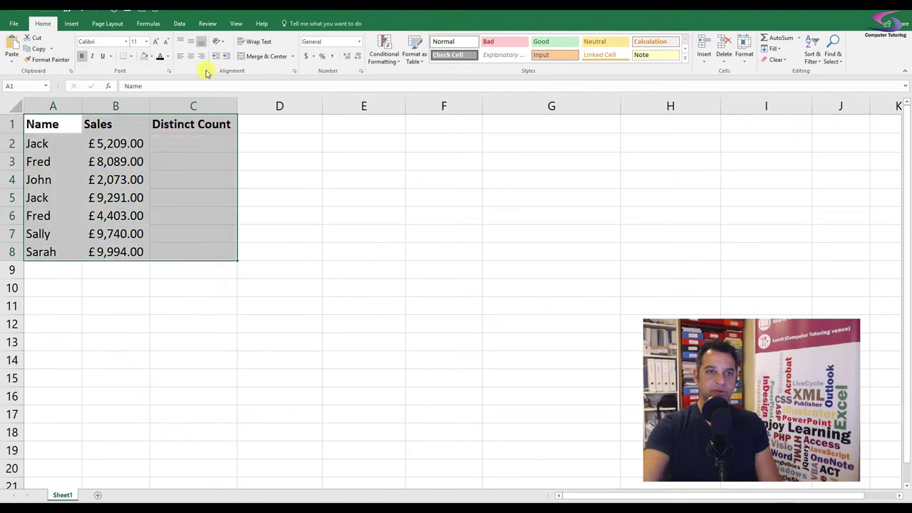
pyautogui.click(775, 59)
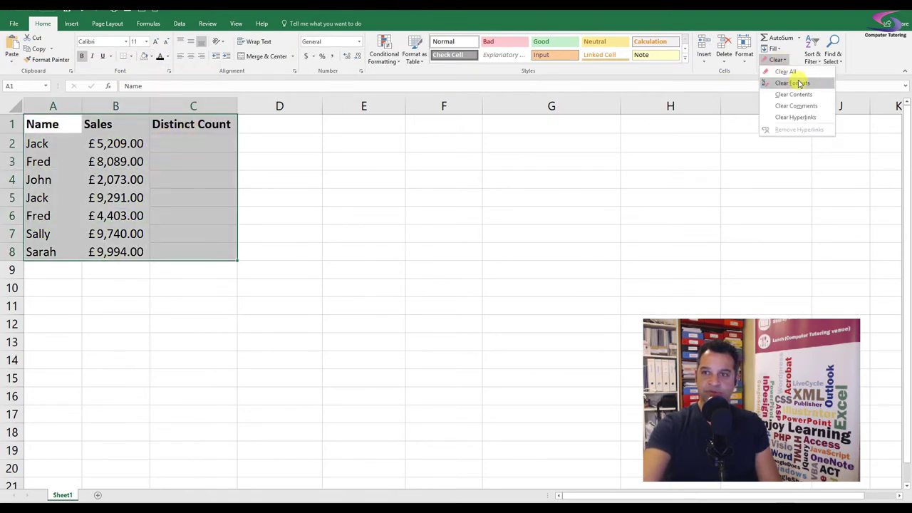
pyautogui.click(797, 82)
# - Format the sales values in B2:B8 with the pound accounting number format
pyautogui.moveTo(124, 143); pyautogui.dragTo(129, 251)
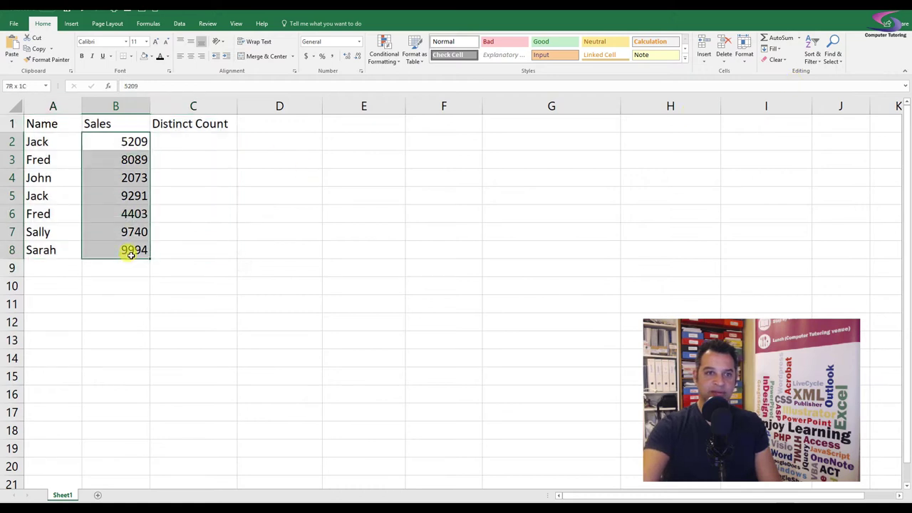
pyautogui.click(315, 56)
pyautogui.click(335, 80)
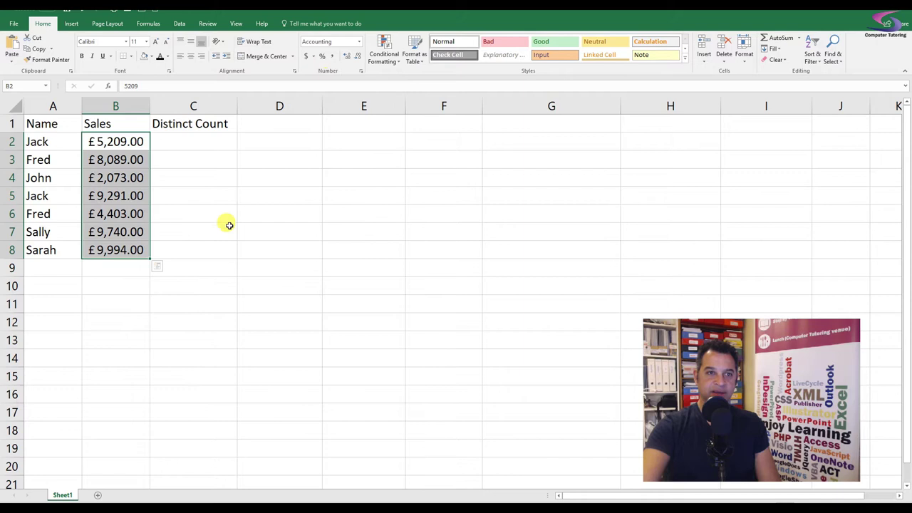
# - Start a nested formula in cell C2 with =SUM(IF(FREQUENCY(
pyautogui.click(207, 195)
pyautogui.moveTo(216, 182); pyautogui.dragTo(216, 179)
pyautogui.click(206, 141)
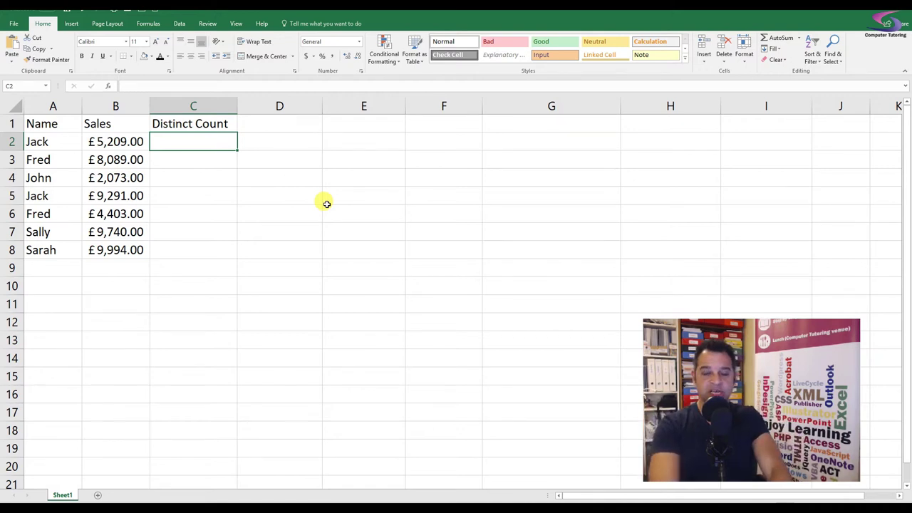
pyautogui.scroll(1, 193, 162)
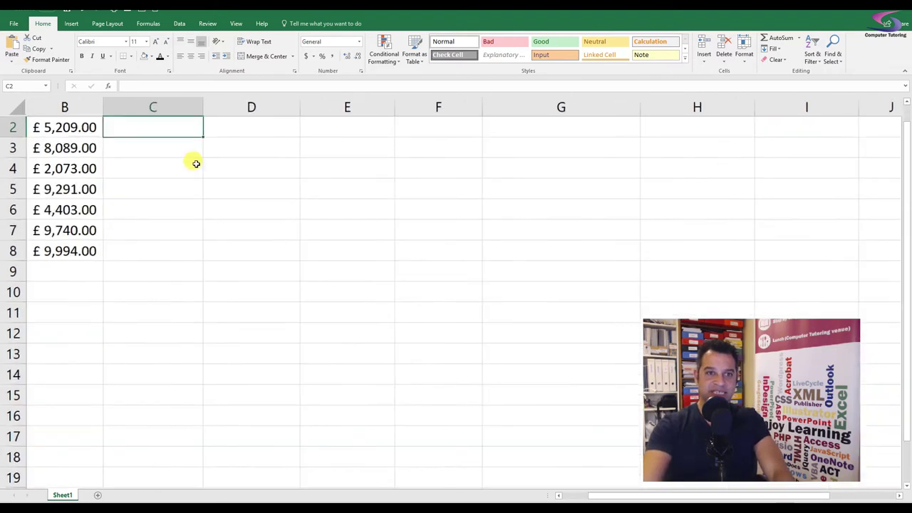
pyautogui.scroll(1, 196, 165)
pyautogui.scroll(1, 214, 213)
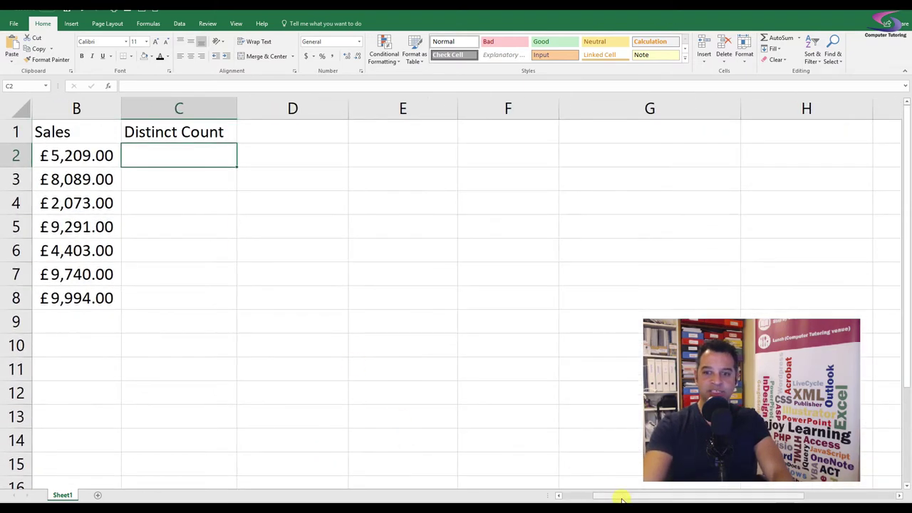
pyautogui.moveTo(621, 499); pyautogui.dragTo(586, 494)
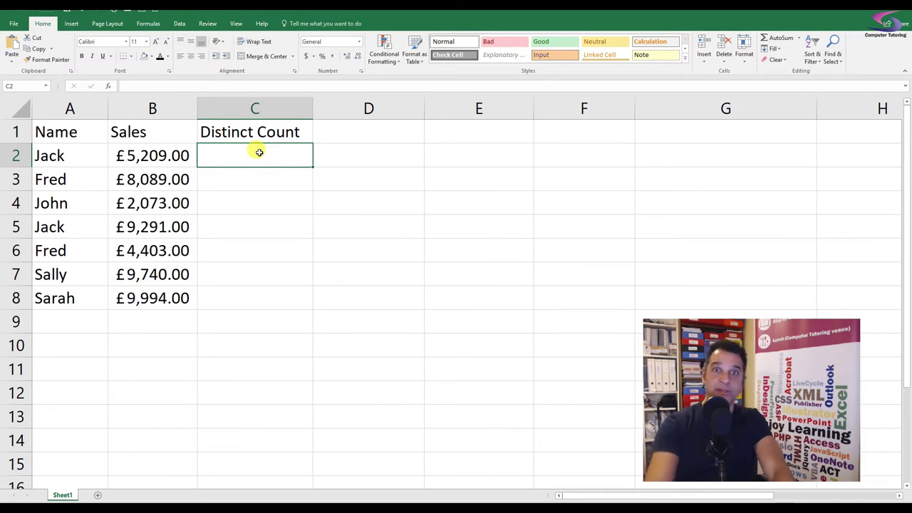
pyautogui.write('=')
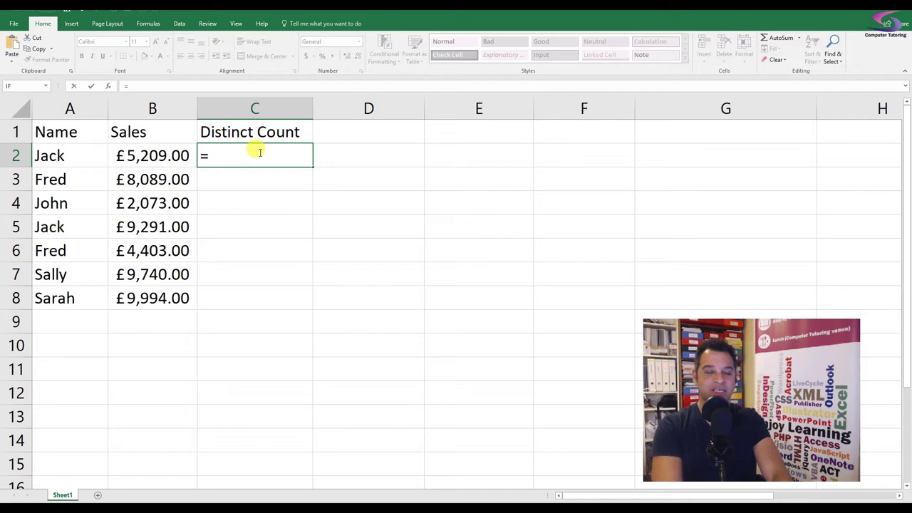
pyautogui.write('SUM(')
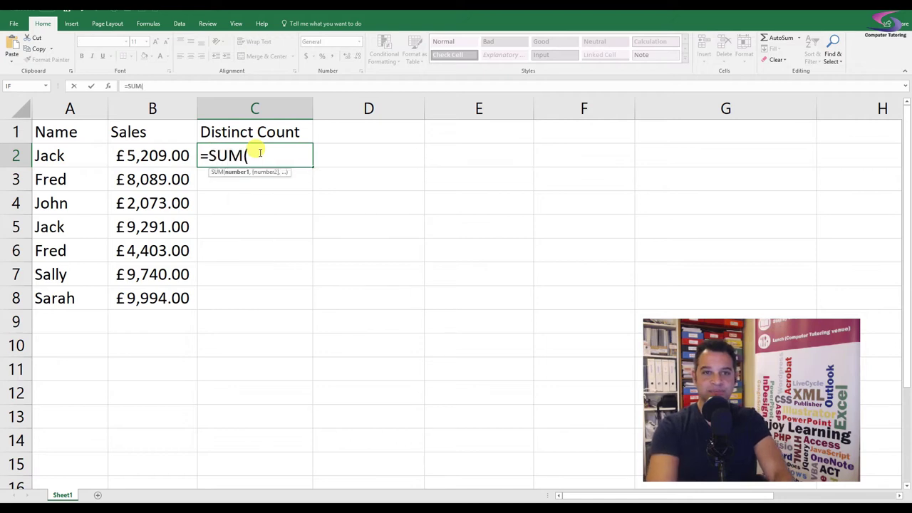
pyautogui.write('IF(FREQUENCY(')
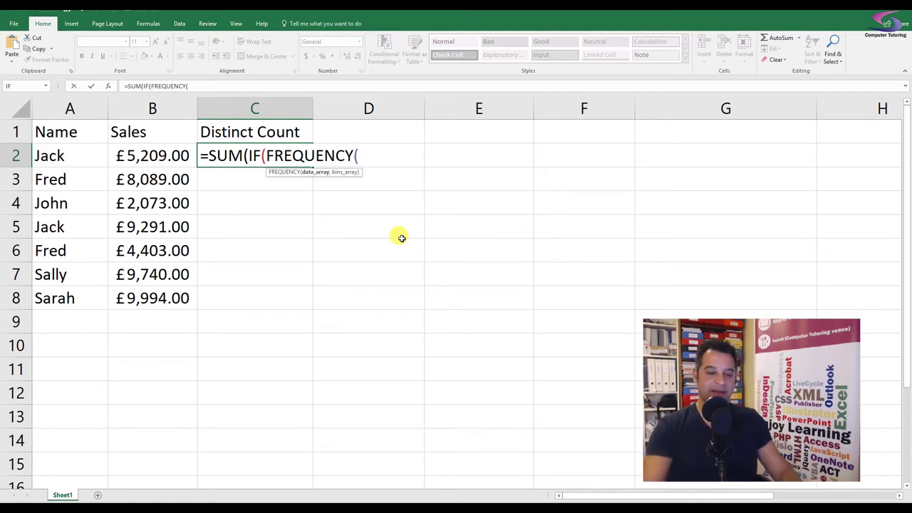
# - Enter MATCH(A2:A8,A2:A8,0) as the data array of the FREQUENCY function in C2
pyautogui.write('MATCH(')
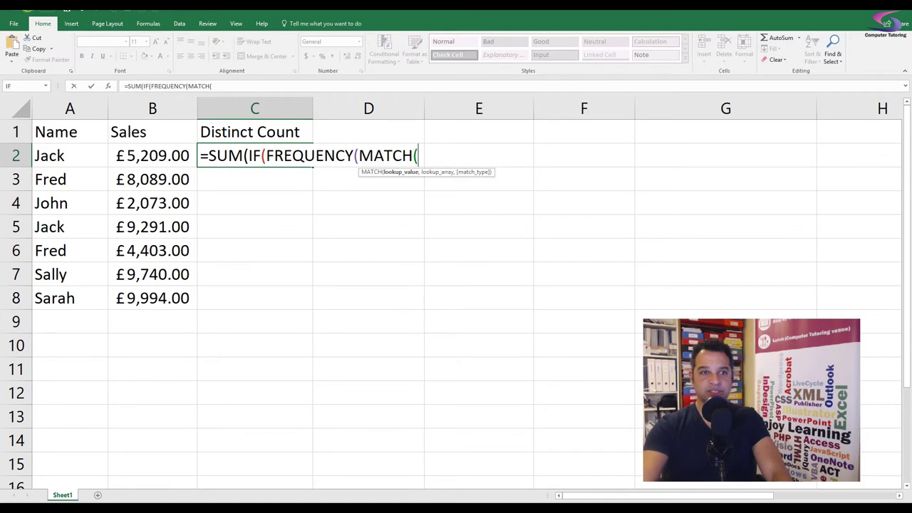
pyautogui.click(67, 152)
pyautogui.moveTo(63, 226); pyautogui.dragTo(65, 301)
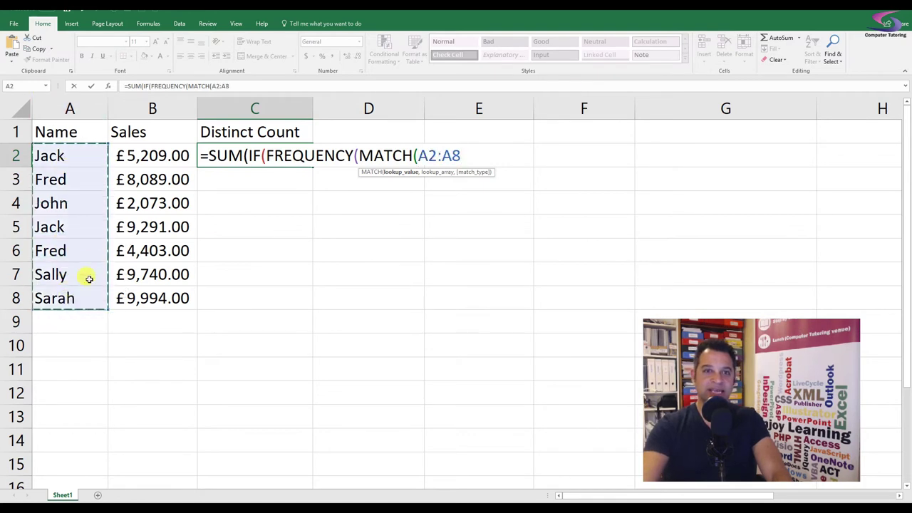
pyautogui.write(',')
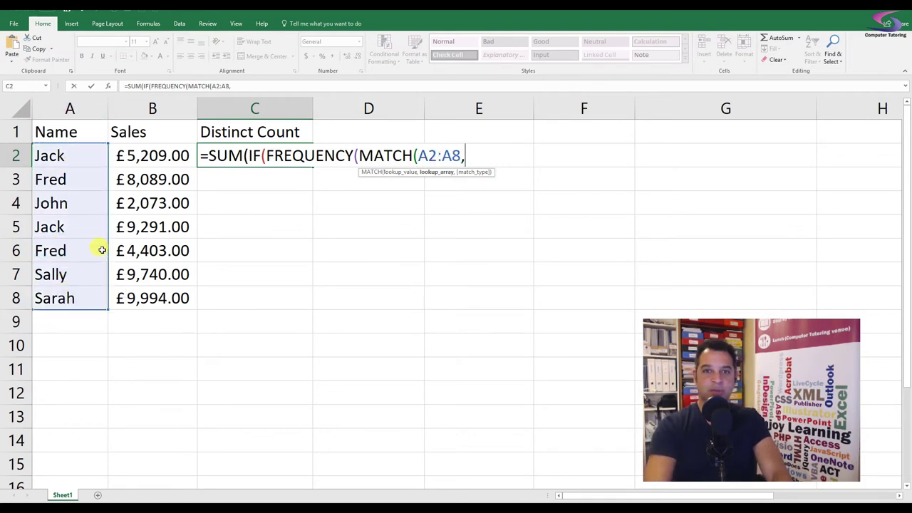
pyautogui.moveTo(69, 150); pyautogui.dragTo(63, 298)
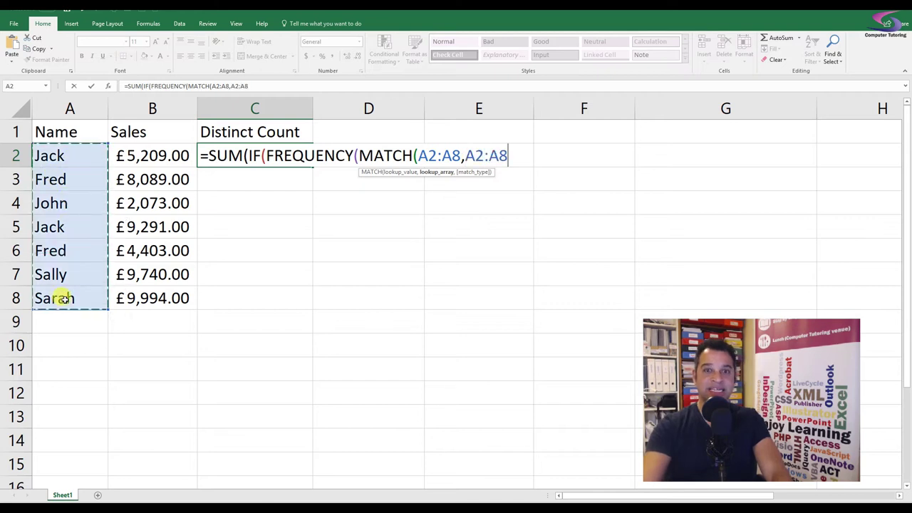
pyautogui.write(',')
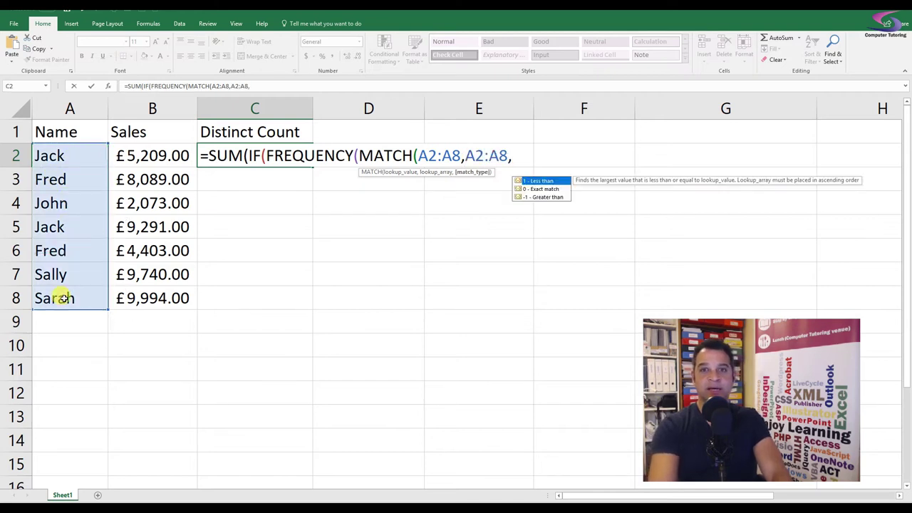
pyautogui.write('0),')
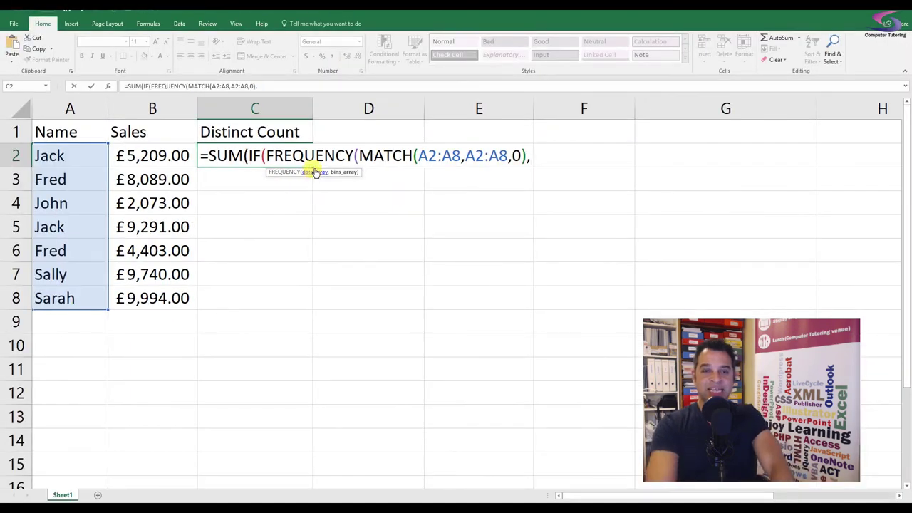
# - Enter MATCH(A2:A8,A2:A8,0) as the bins array and close the FREQUENCY function in C2
pyautogui.write('MAT')
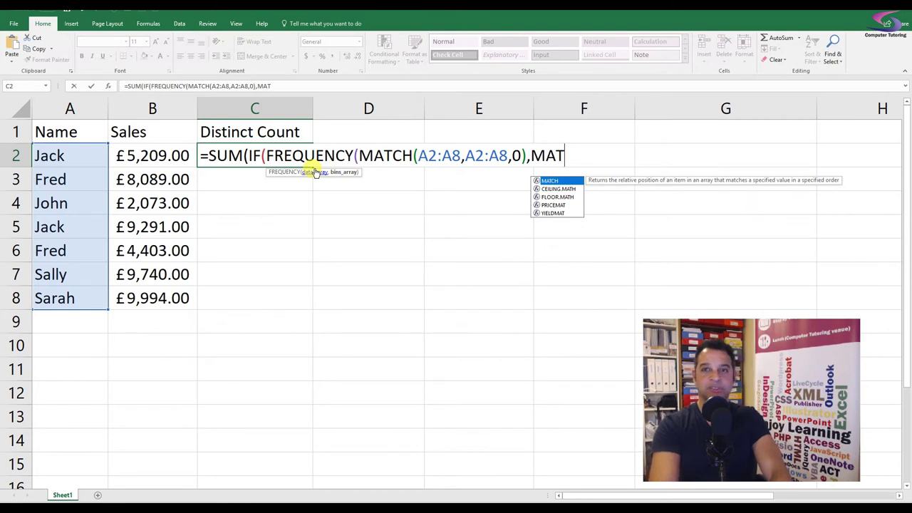
pyautogui.press('Tab')
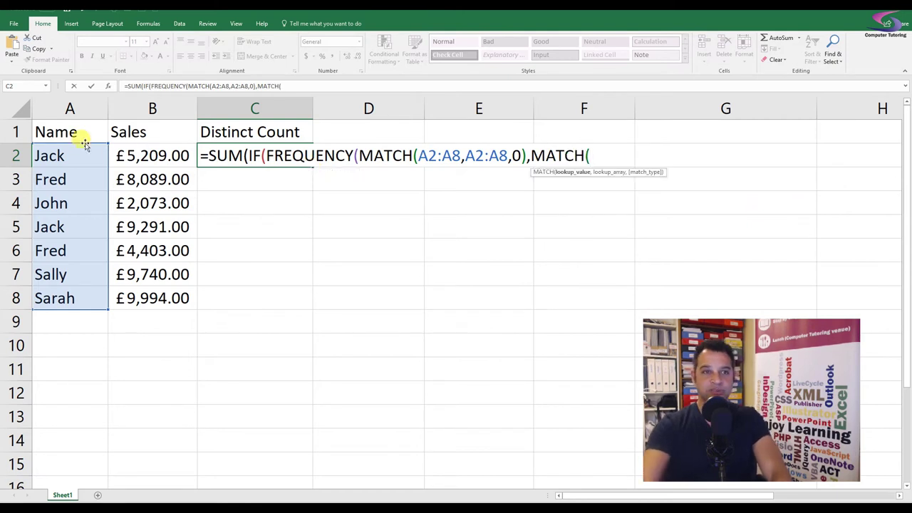
pyautogui.moveTo(77, 157); pyautogui.dragTo(75, 298)
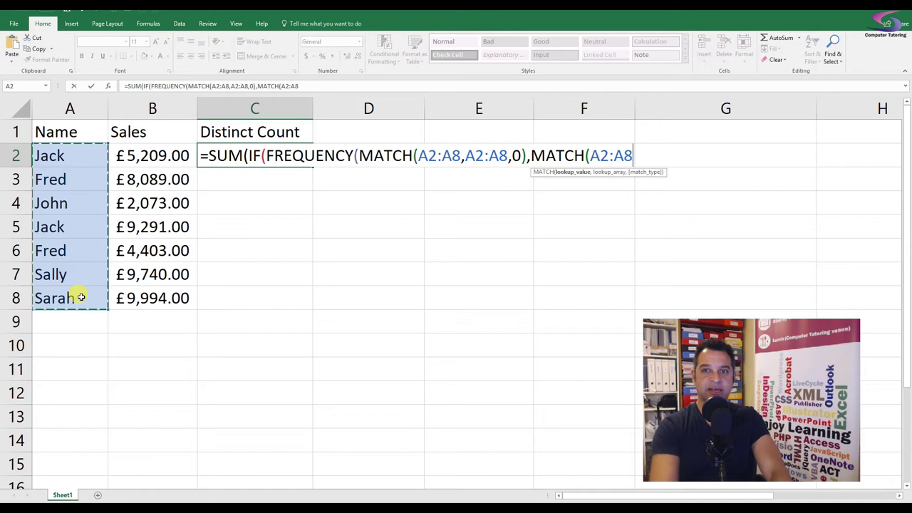
pyautogui.write(',')
pyautogui.moveTo(81, 154); pyautogui.dragTo(65, 297)
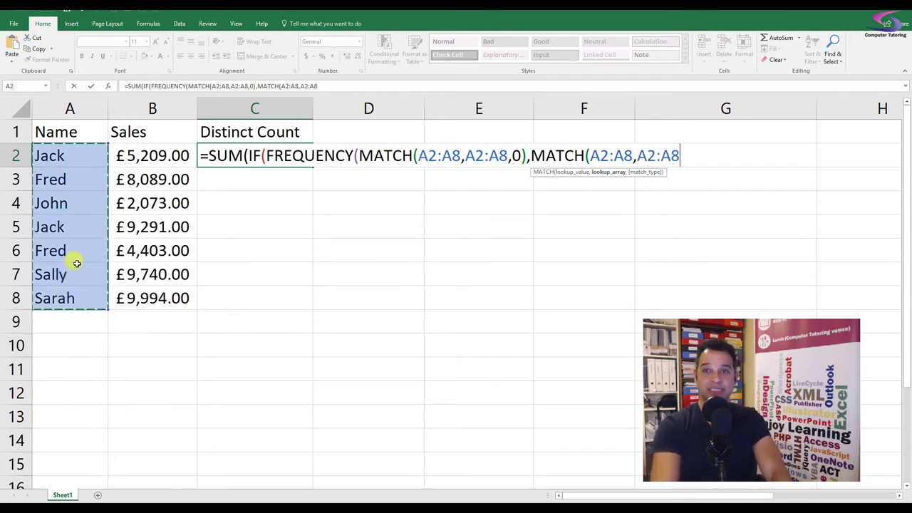
pyautogui.write(',0)')
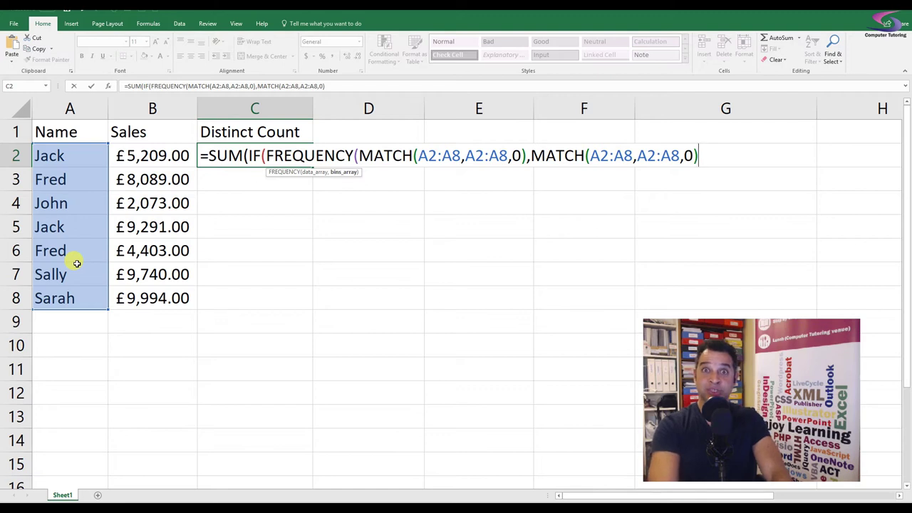
pyautogui.write(')')
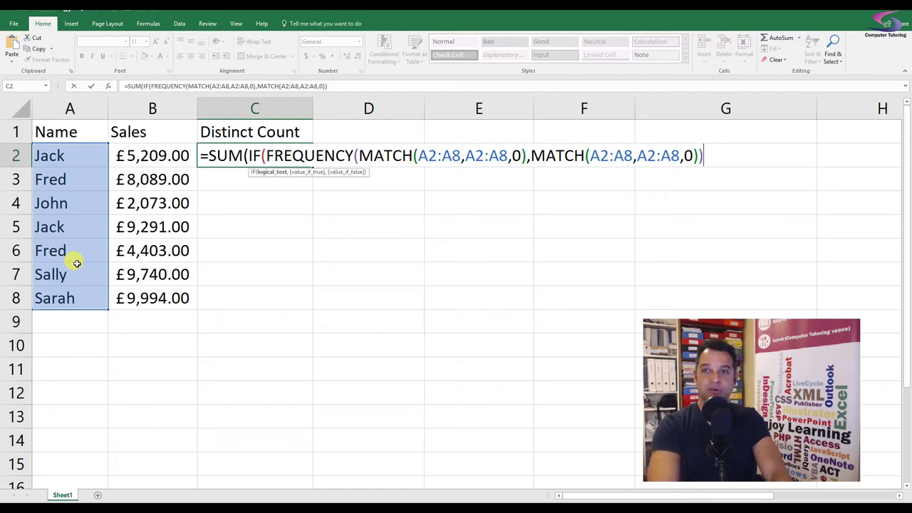
# - Complete the IF test with >0,1)) and enter the distinct-count formula in C2 as an array formula
pyautogui.write('>0')
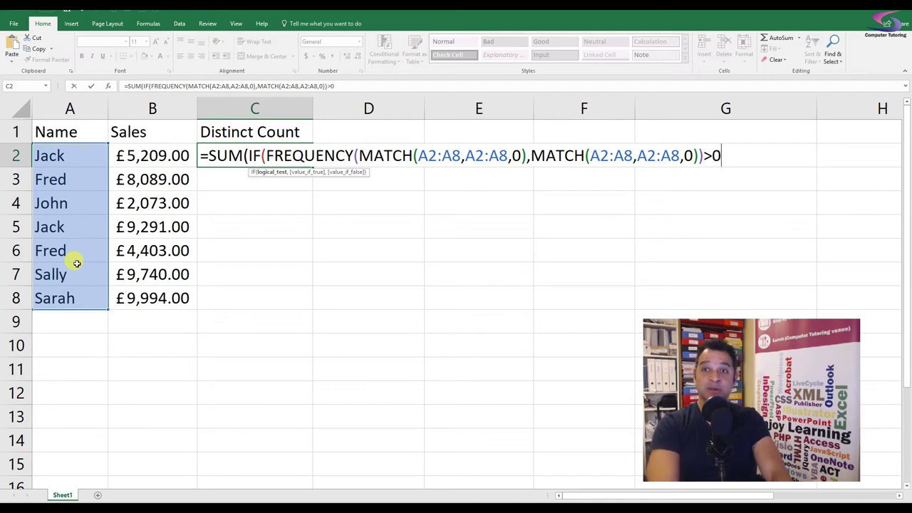
pyautogui.write(',')
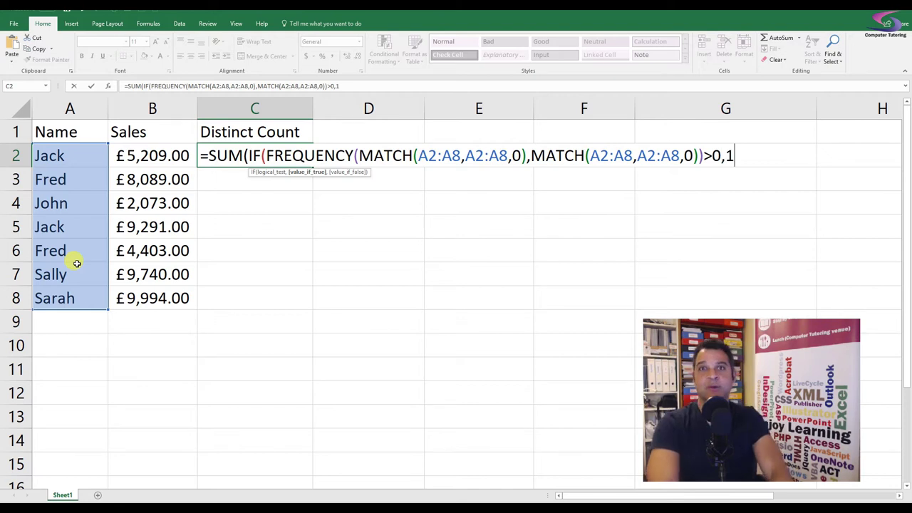
pyautogui.write('1))')
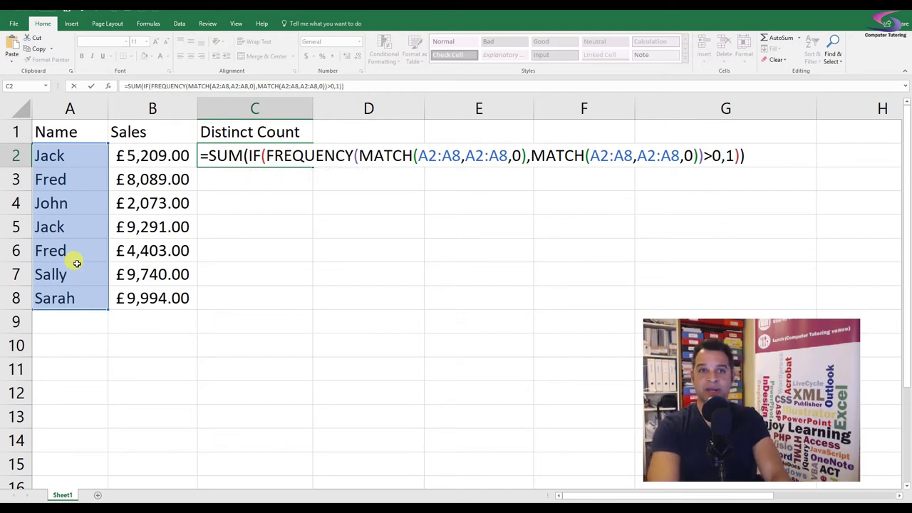
pyautogui.hotkey('ctrl', 'shift', 'Return')
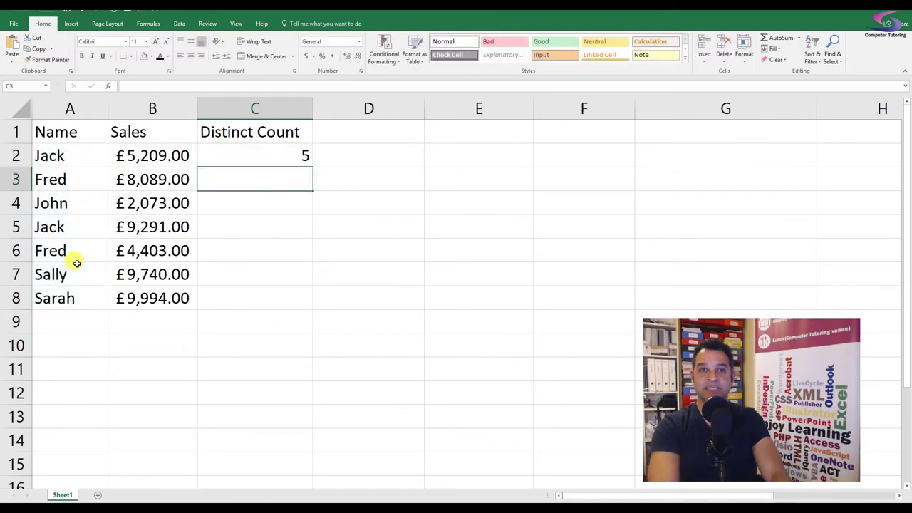
# - Make the references in the C2 formula absolute as $A$2:$A$8 and fill the formula down to C8
pyautogui.click(219, 156)
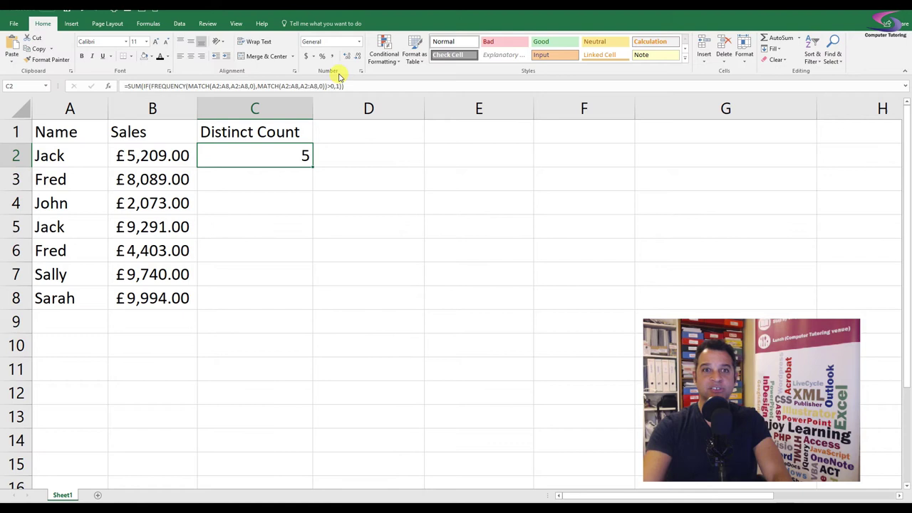
pyautogui.moveTo(350, 85); pyautogui.dragTo(93, 85)
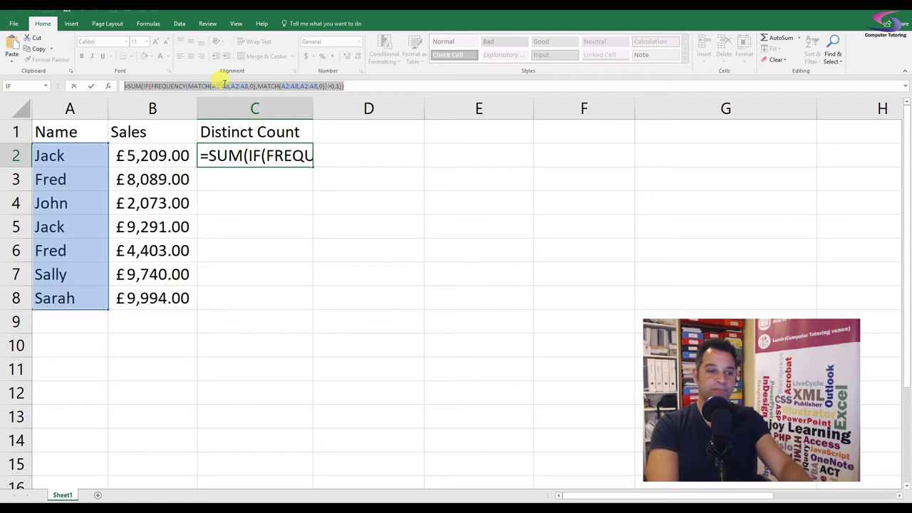
pyautogui.press('F4')
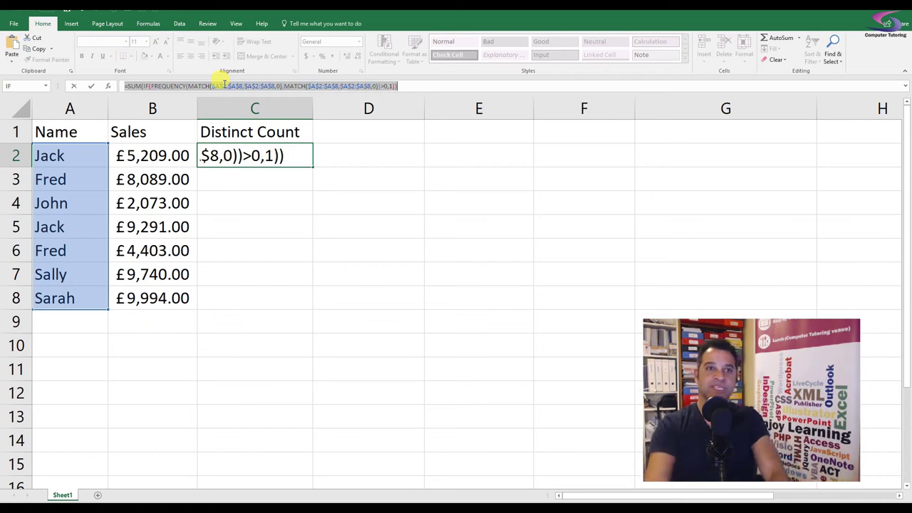
pyautogui.moveTo(224, 85); pyautogui.dragTo(278, 83)
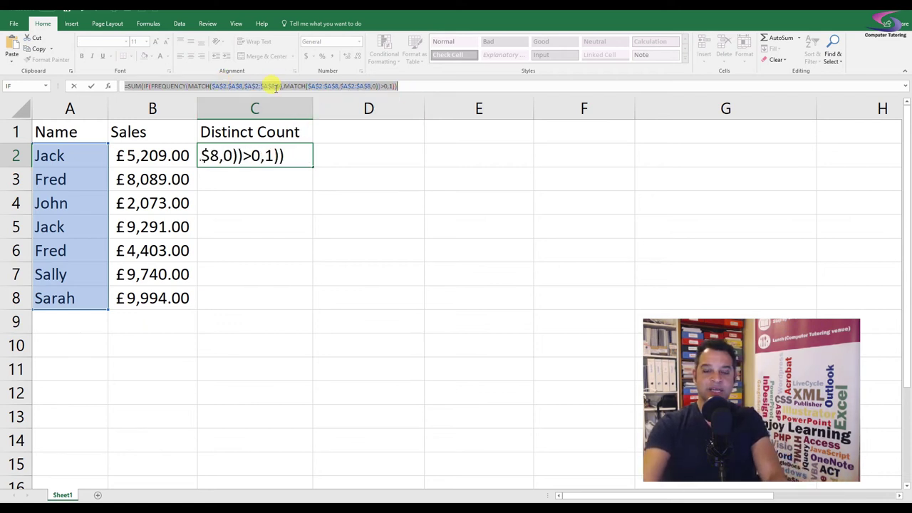
pyautogui.press('Return')
pyautogui.click(267, 151)
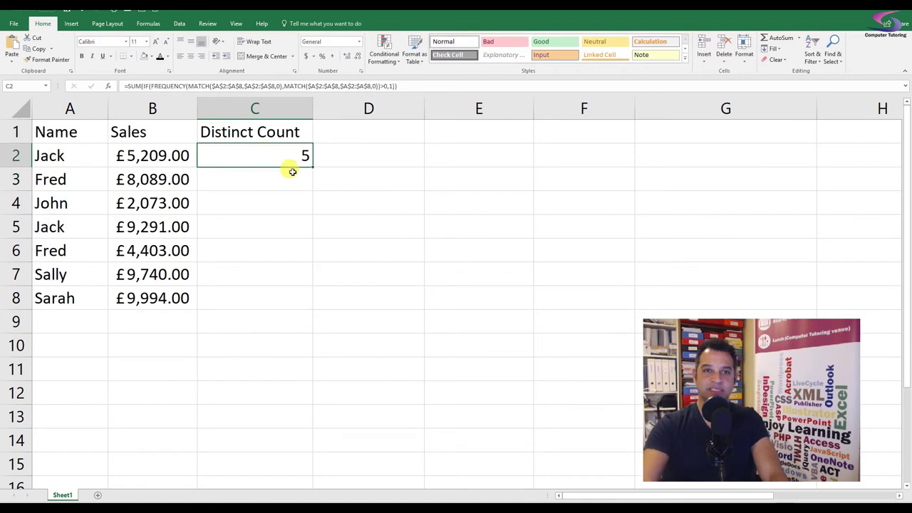
pyautogui.doubleClick(311, 166)
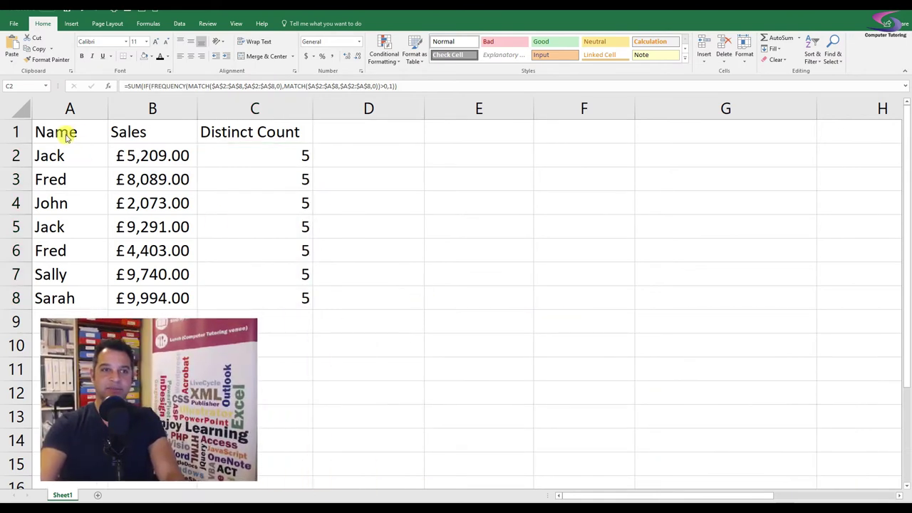
# - Create a PivotTable from the range A1:C8, placed on the existing worksheet at cell E1
pyautogui.click(171, 182)
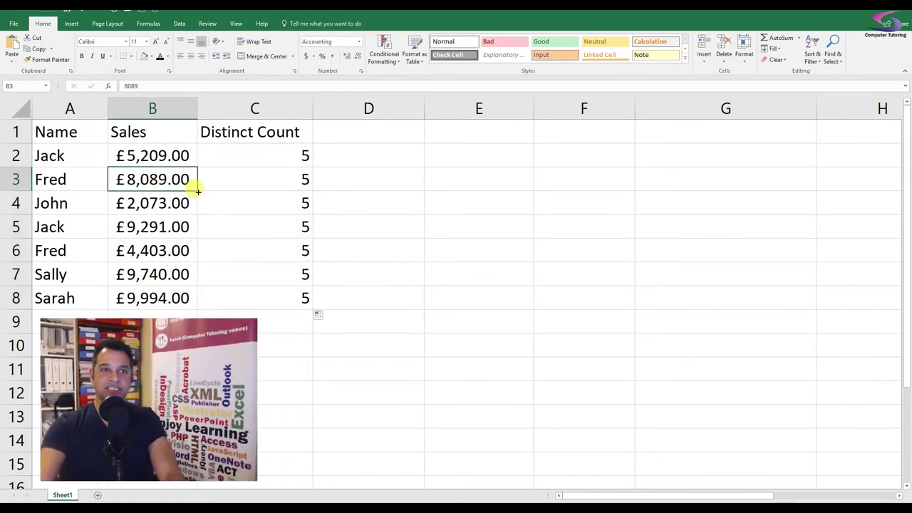
pyautogui.click(68, 25)
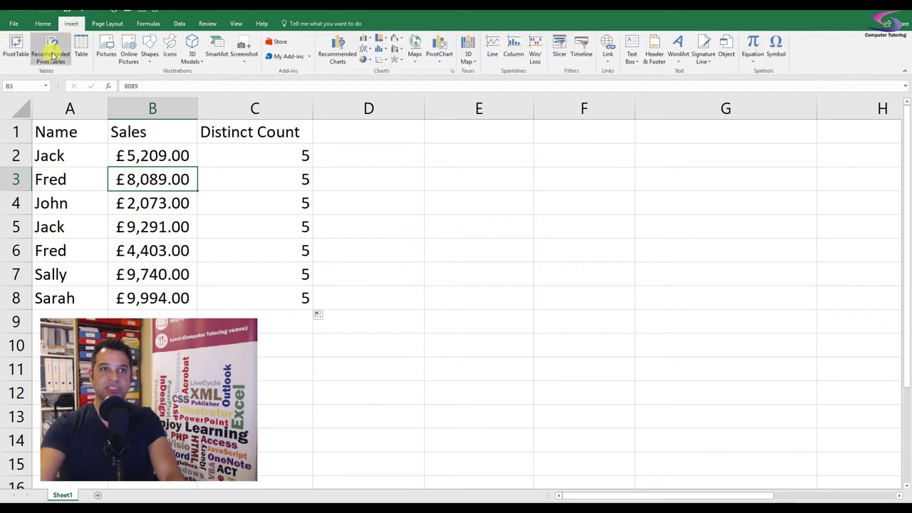
pyautogui.click(14, 46)
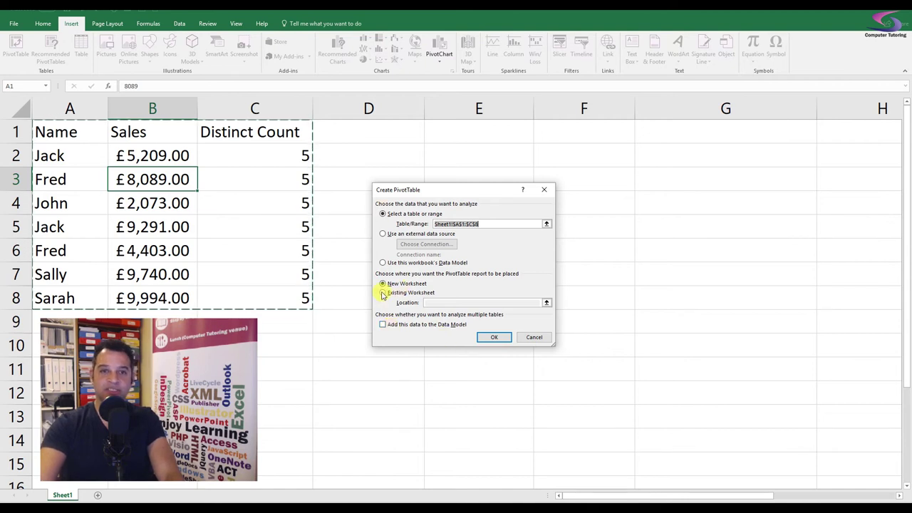
pyautogui.click(385, 295)
pyautogui.click(479, 132)
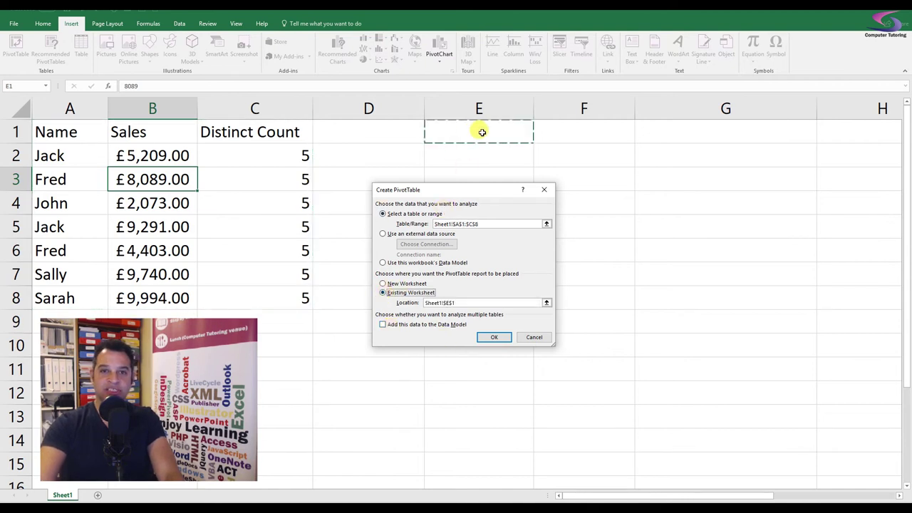
pyautogui.click(495, 338)
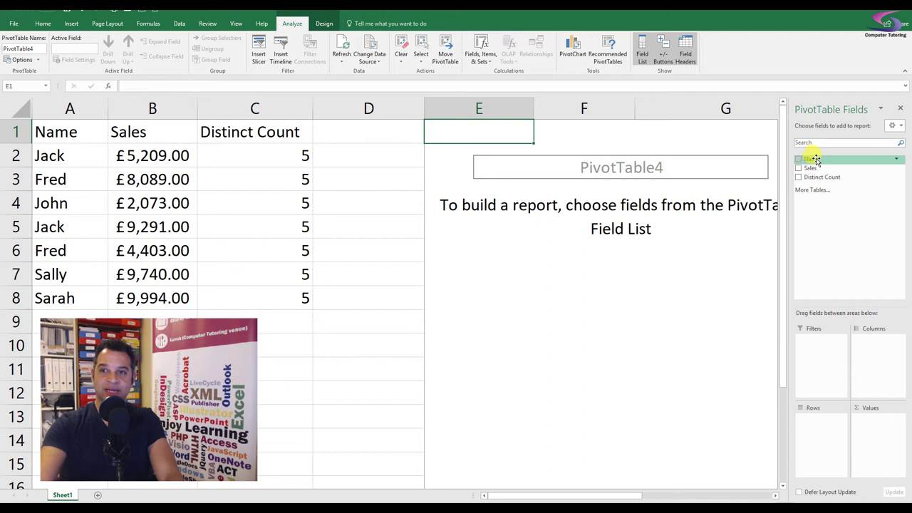
# - Add Name to the PivotTable rows and Distinct Count to the values, summarised by Average
pyautogui.moveTo(815, 160); pyautogui.dragTo(819, 420)
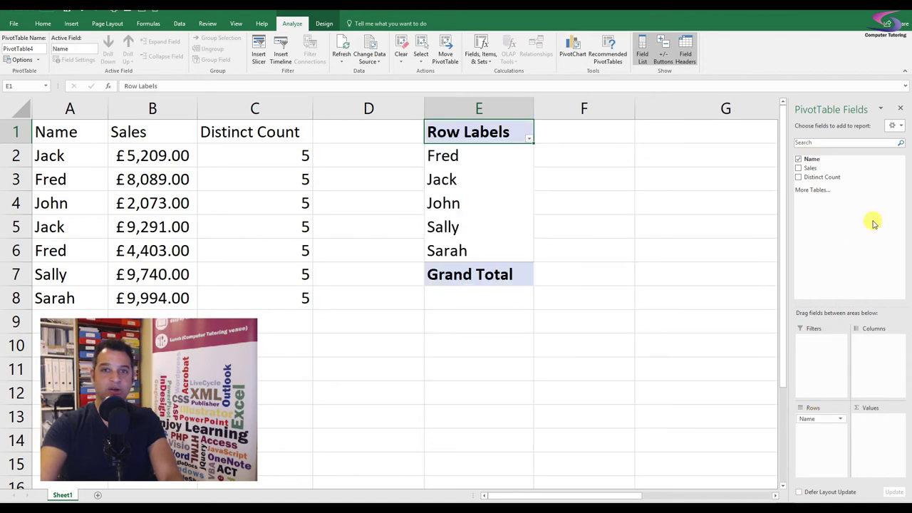
pyautogui.moveTo(812, 177); pyautogui.dragTo(877, 422)
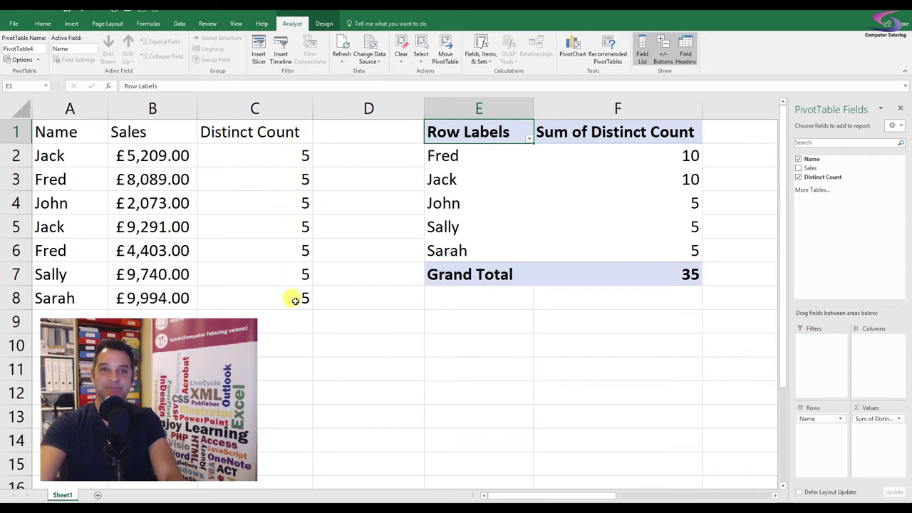
pyautogui.click(874, 419)
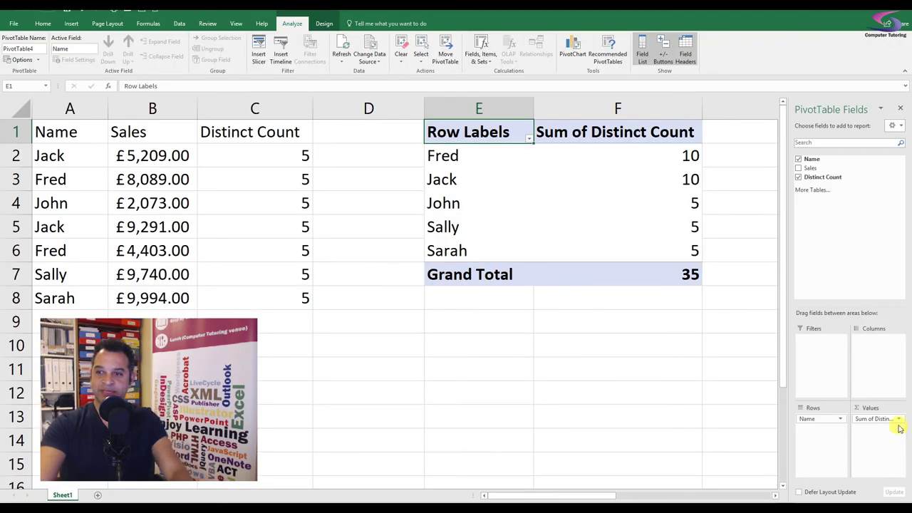
pyautogui.click(836, 399)
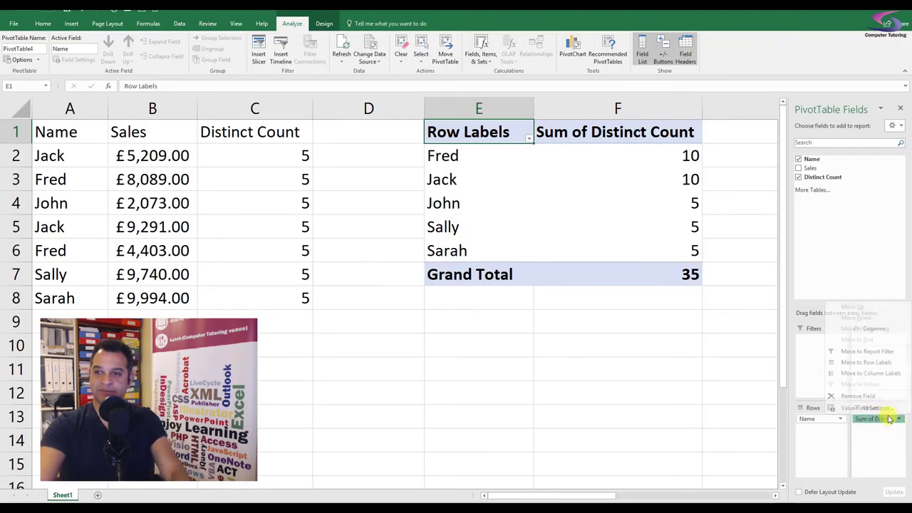
pyautogui.click(836, 399)
pyautogui.click(398, 286)
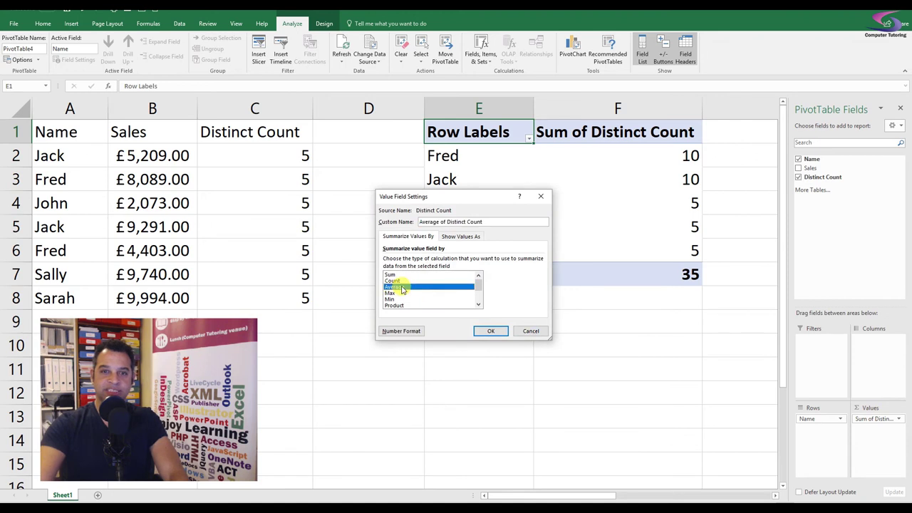
pyautogui.click(488, 335)
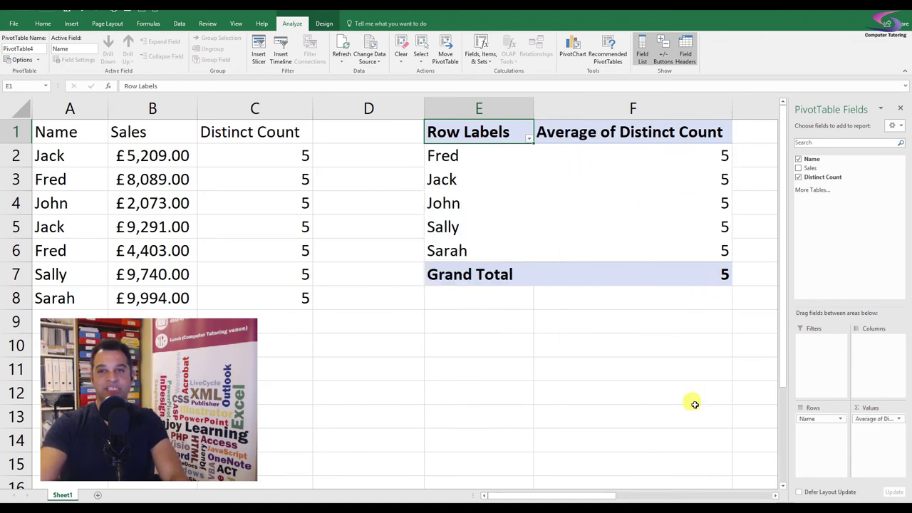
# - Replace the PivotTable's value heading in F1 with a blank space and narrow column F
pyautogui.click(632, 132)
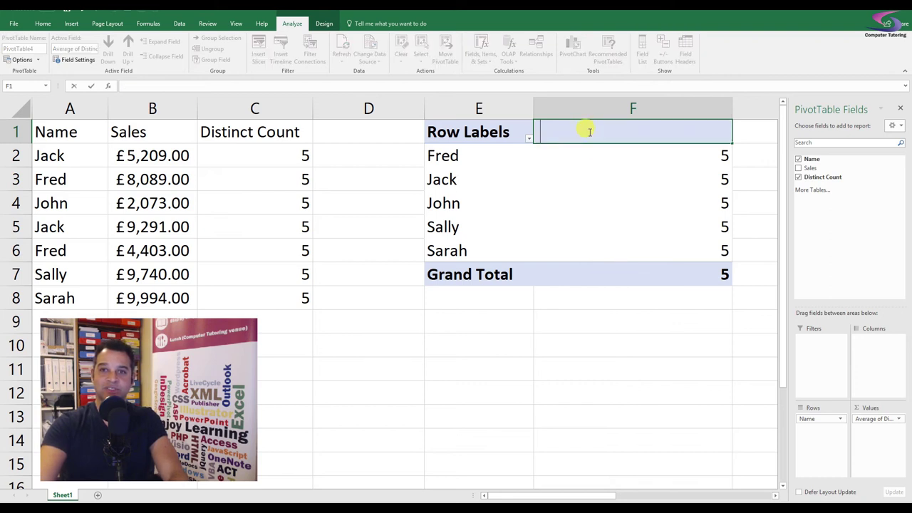
pyautogui.press('Return')
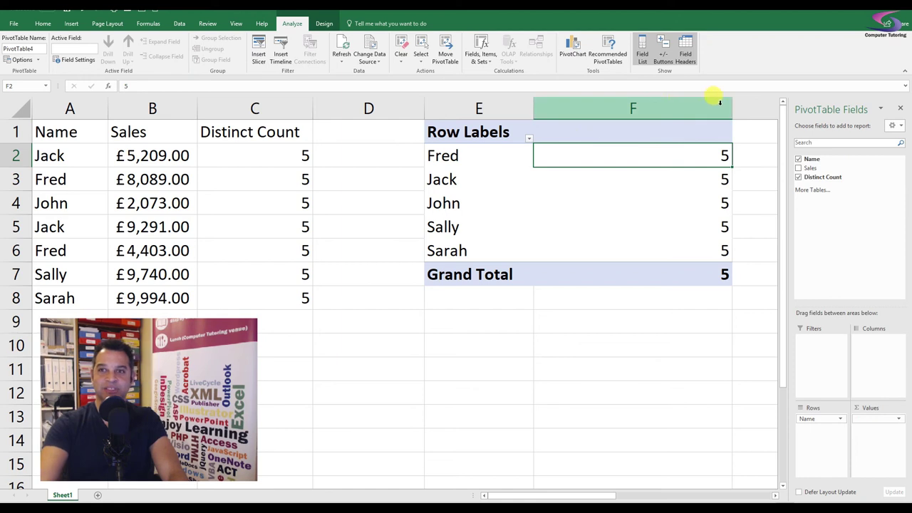
pyautogui.moveTo(732, 100); pyautogui.dragTo(573, 106)
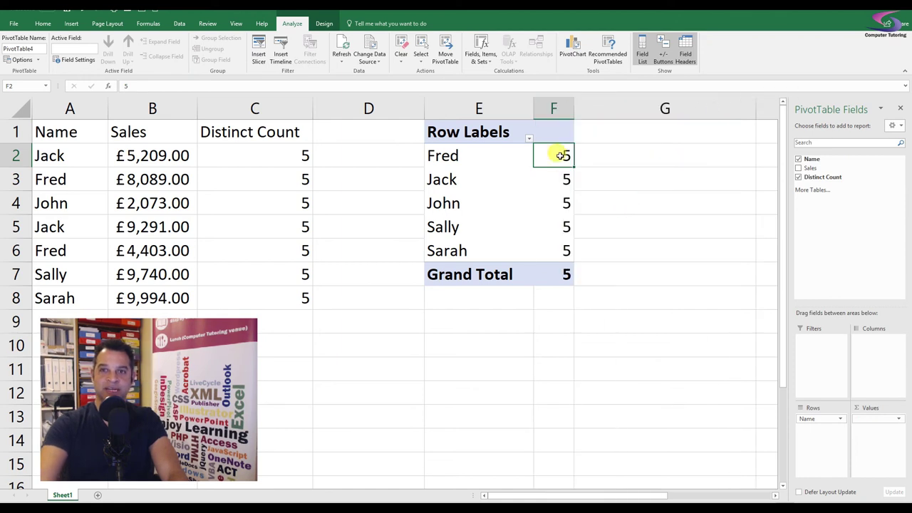
# - Set the font colour of the PivotTable values in F2:F6 to white
pyautogui.moveTo(558, 153); pyautogui.dragTo(554, 249)
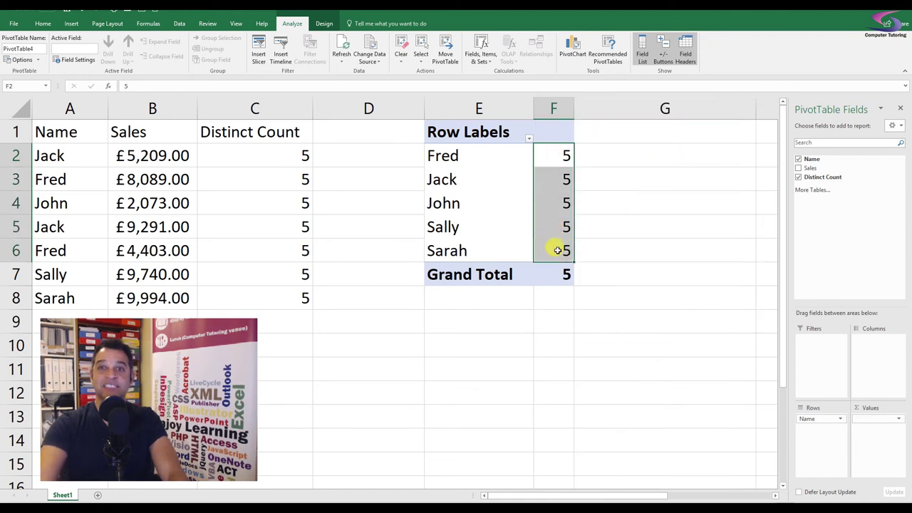
pyautogui.click(43, 24)
pyautogui.click(168, 57)
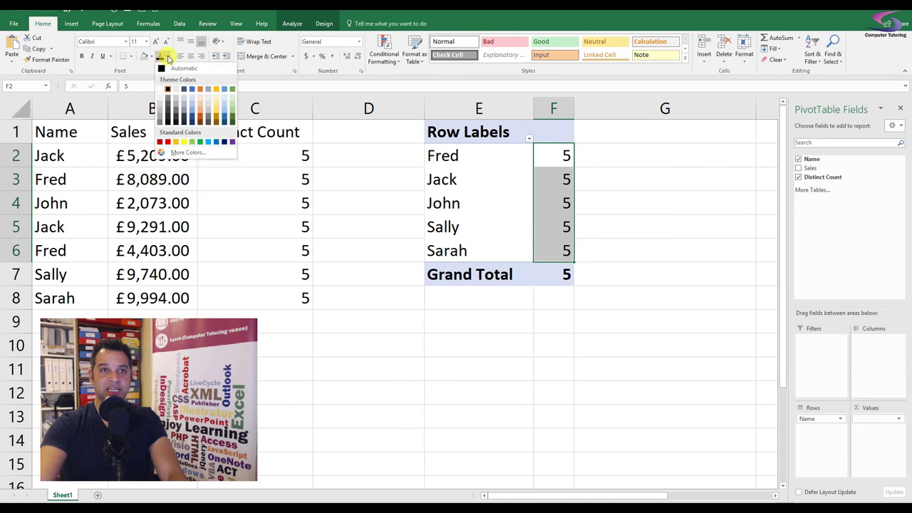
pyautogui.click(164, 88)
pyautogui.click(596, 210)
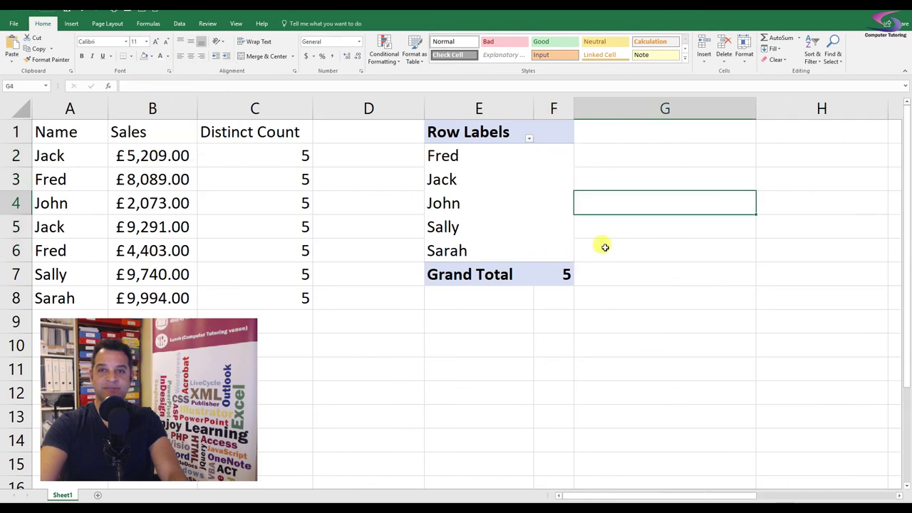
# - Add the Sales field to the PivotTable values as a sum beside the distinct count
pyautogui.click(471, 188)
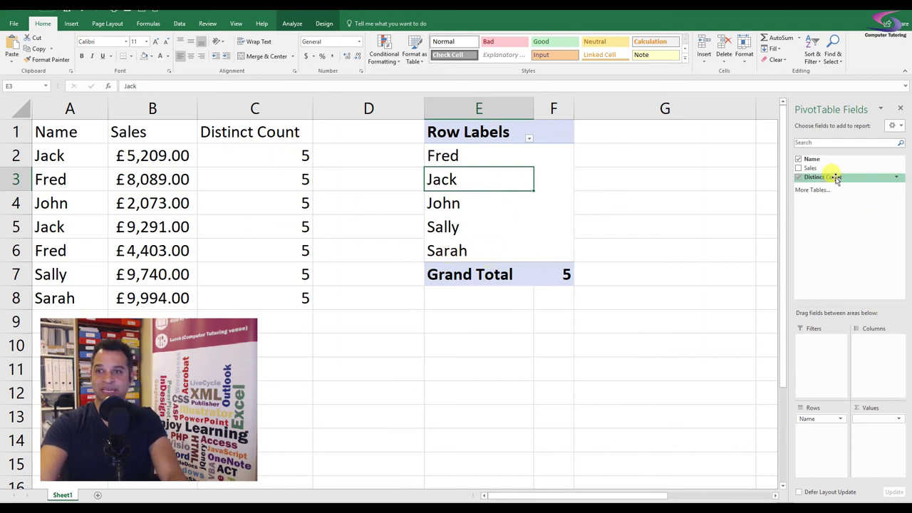
pyautogui.moveTo(821, 166); pyautogui.dragTo(873, 426)
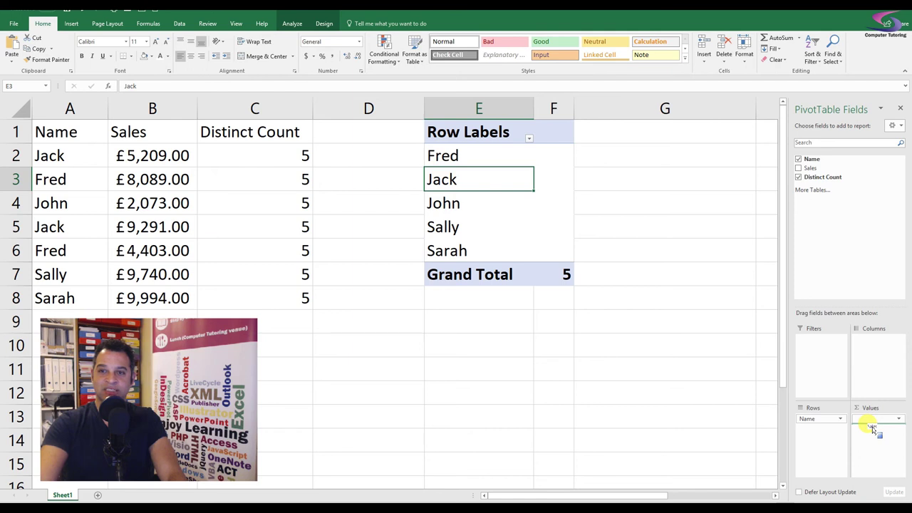
pyautogui.moveTo(872, 427); pyautogui.dragTo(873, 427)
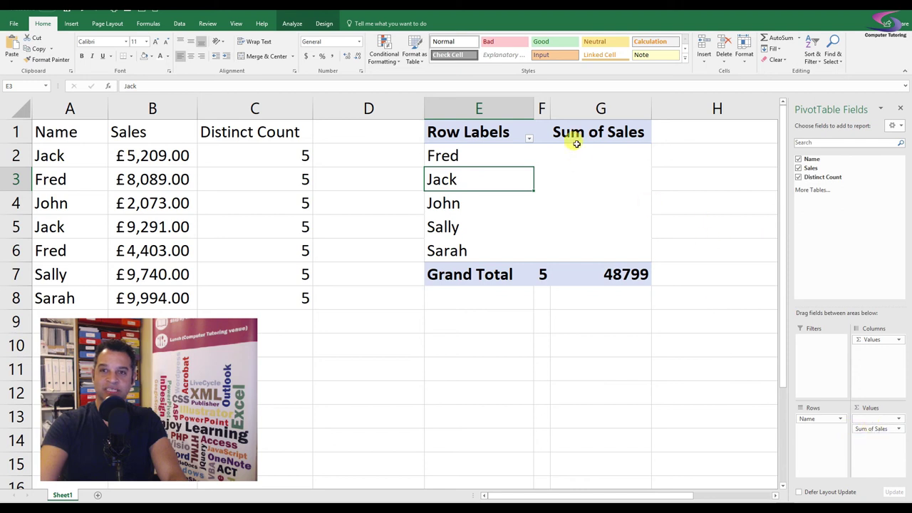
# - Set the font colour of the Sum of Sales values in G2:G6 to black
pyautogui.moveTo(577, 146); pyautogui.dragTo(610, 251)
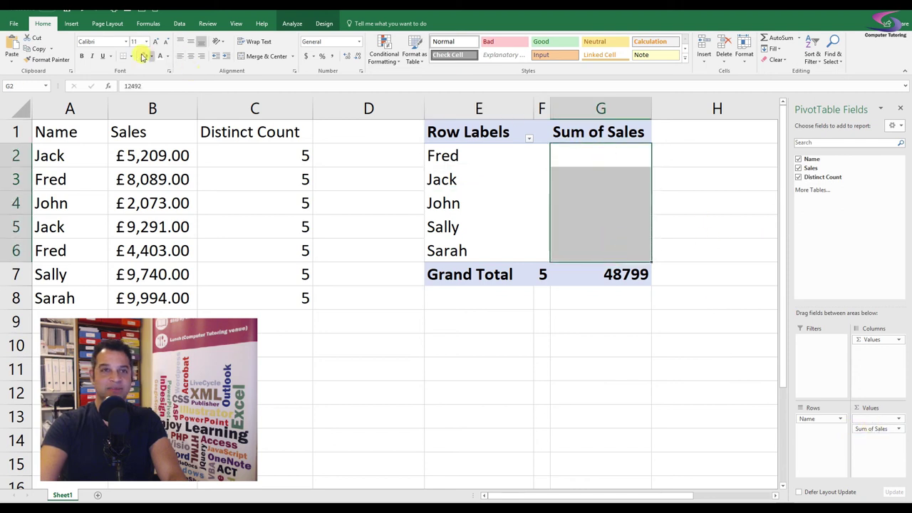
pyautogui.click(167, 58)
pyautogui.click(164, 67)
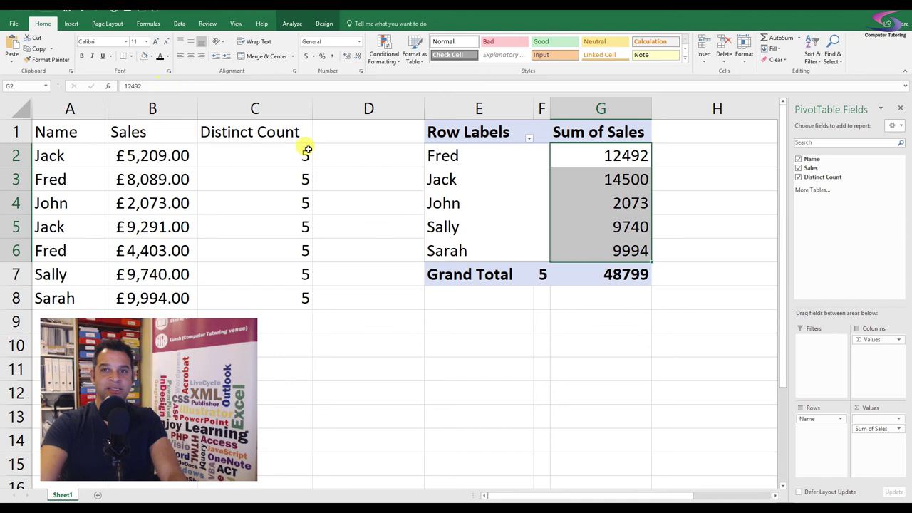
# - Format the Sum of Sales value field as Accounting with the £ English (United Kingdom) symbol and 2 decimal places
pyautogui.click(898, 431)
pyautogui.click(833, 418)
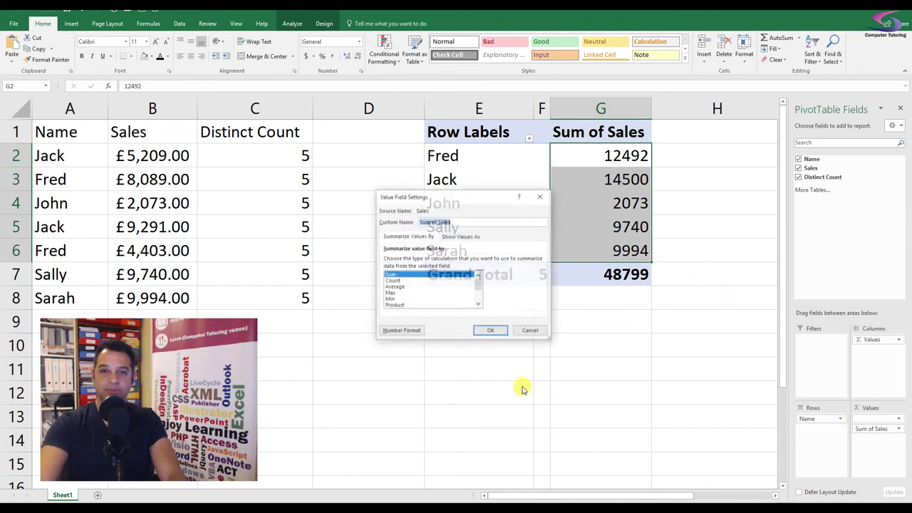
pyautogui.click(401, 331)
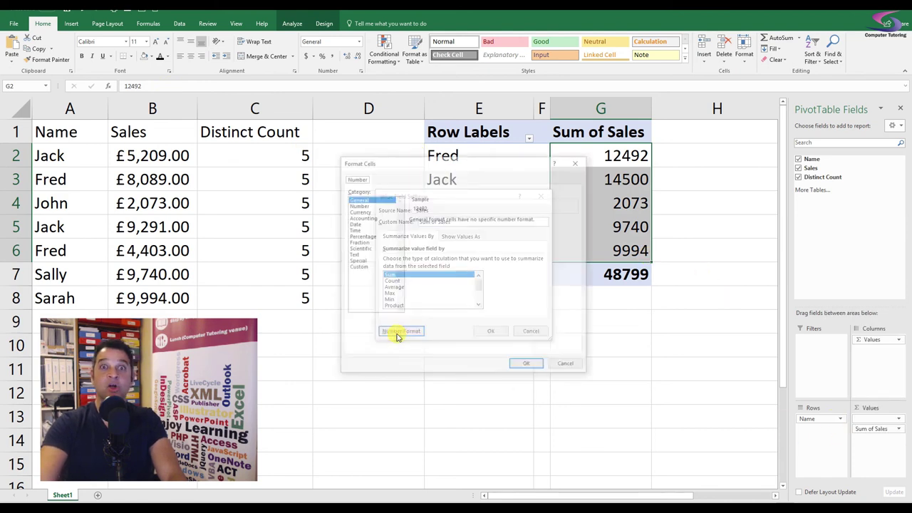
pyautogui.click(365, 217)
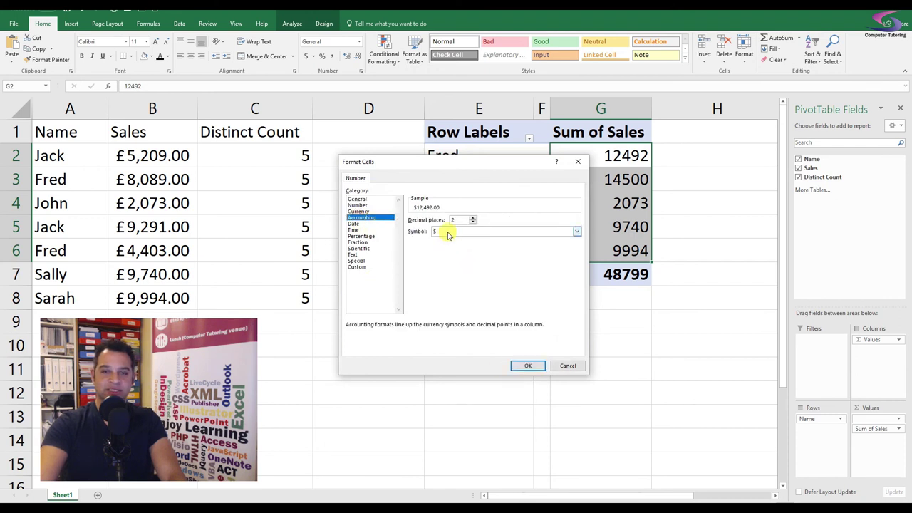
pyautogui.click(578, 232)
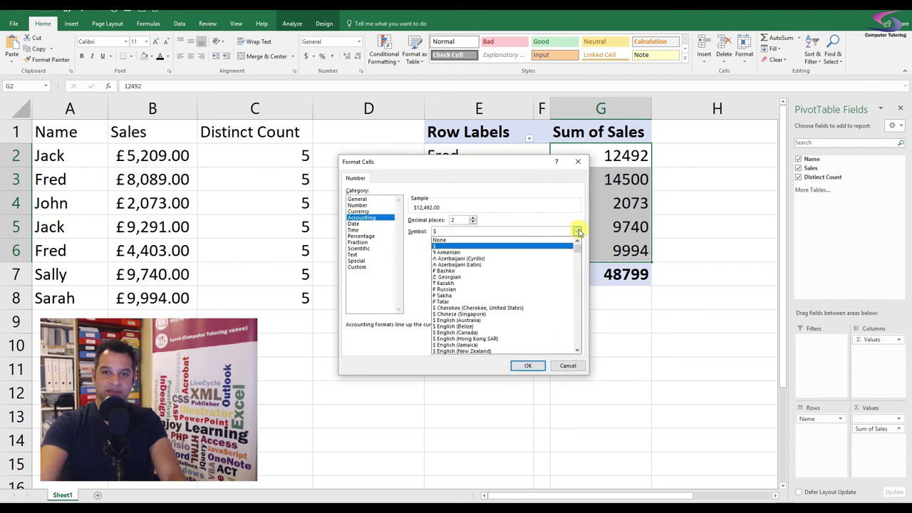
pyautogui.click(578, 351)
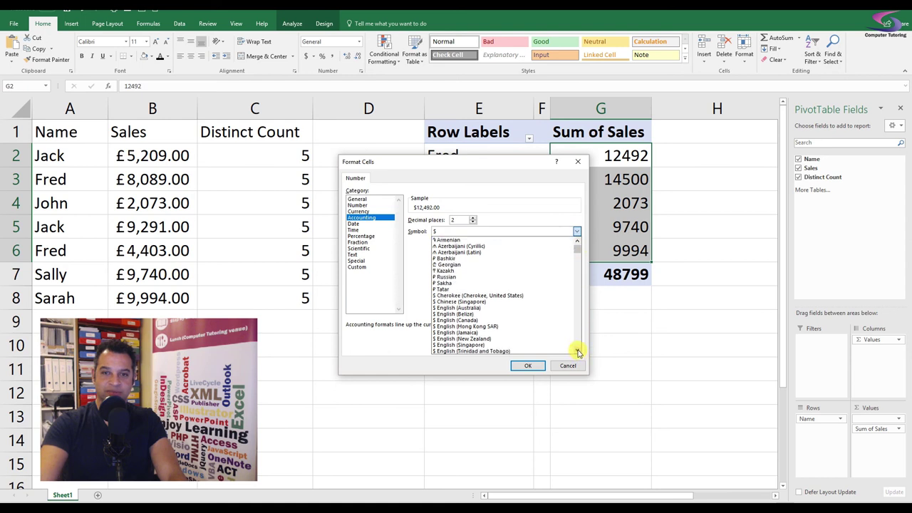
pyautogui.moveTo(578, 352); pyautogui.dragTo(578, 351)
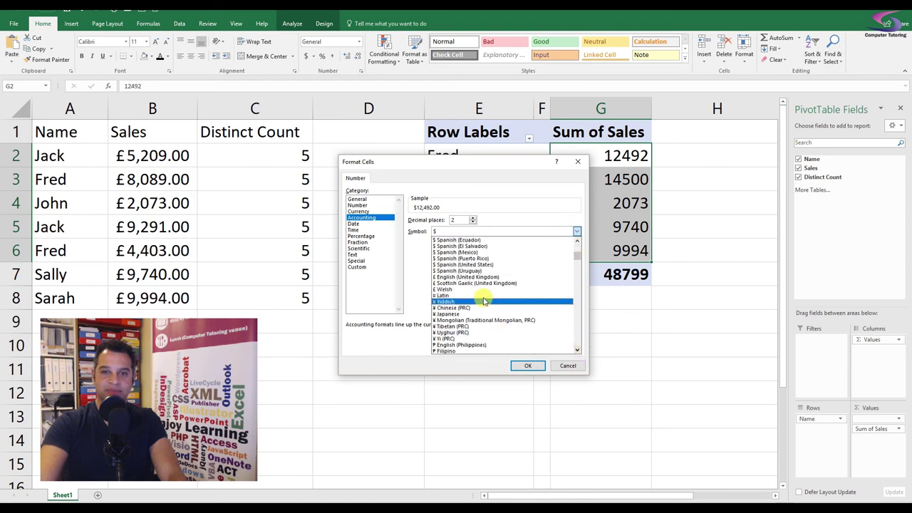
pyautogui.click(489, 277)
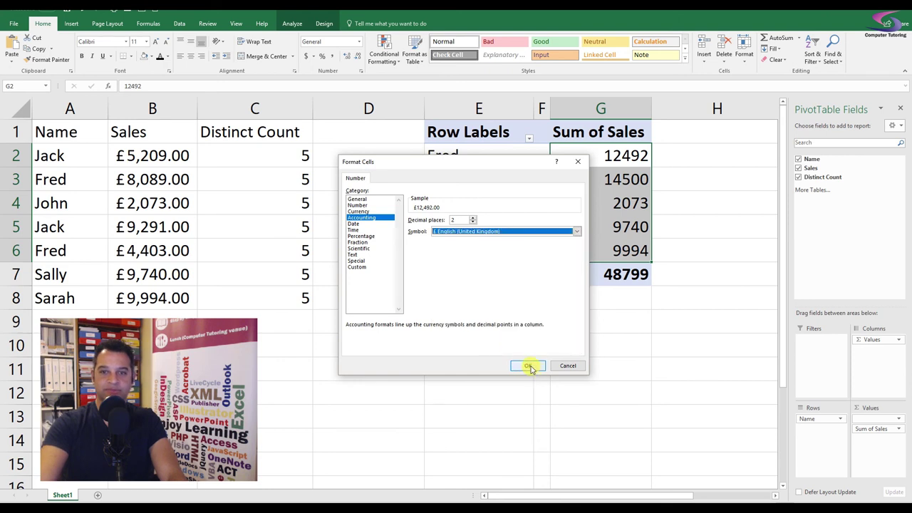
pyautogui.click(528, 366)
pyautogui.click(491, 331)
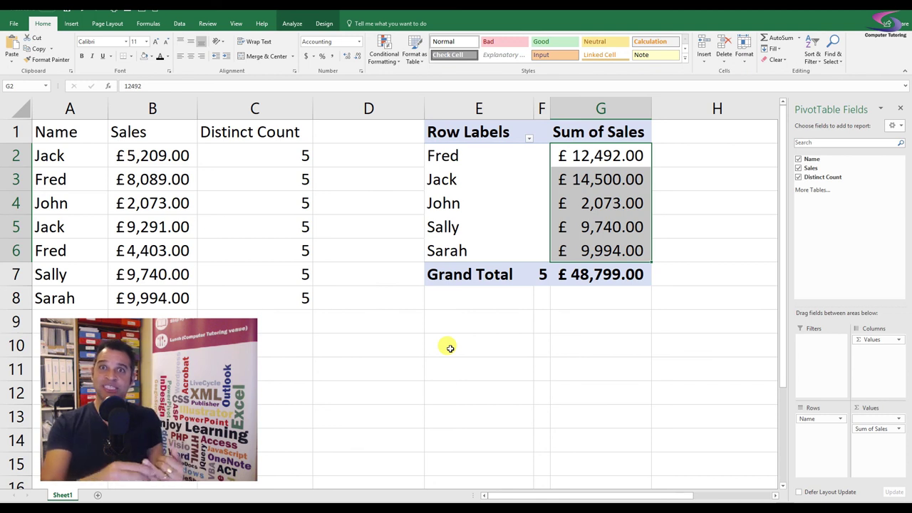
# - Check the Data Model option for a new PivotTable from A1:C8 without creating it, and inspect the distinct count formula in C2
pyautogui.click(191, 182)
pyautogui.click(71, 23)
pyautogui.click(16, 44)
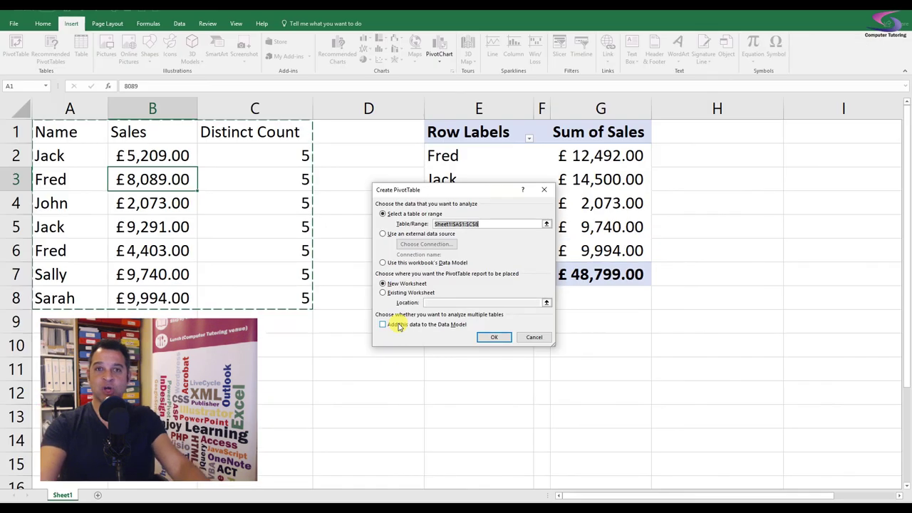
pyautogui.click(528, 336)
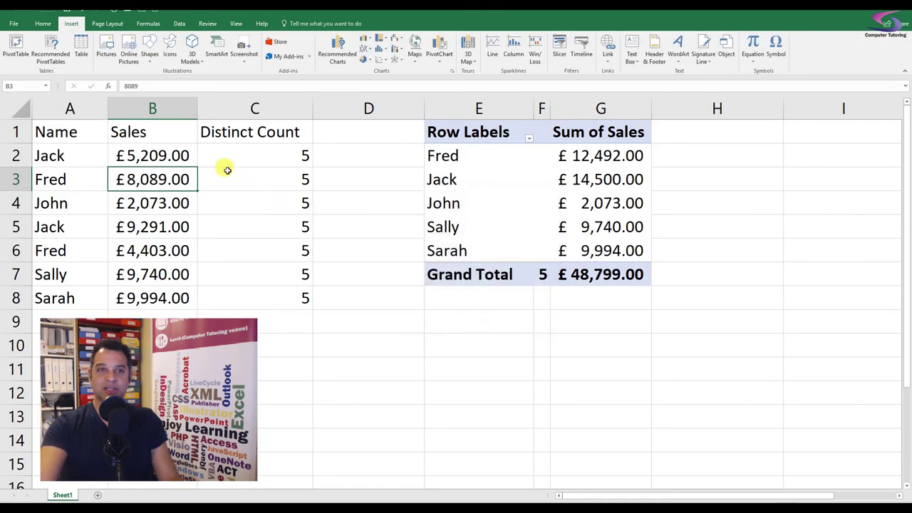
pyautogui.click(253, 151)
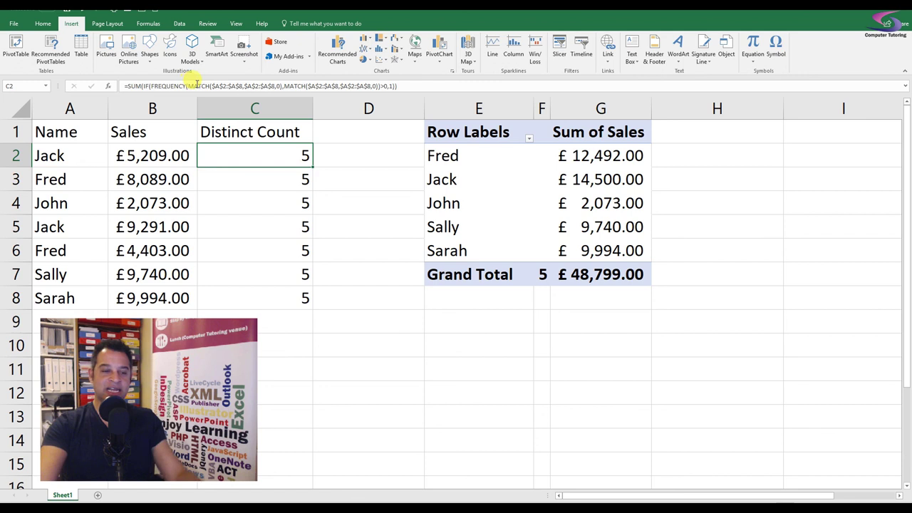